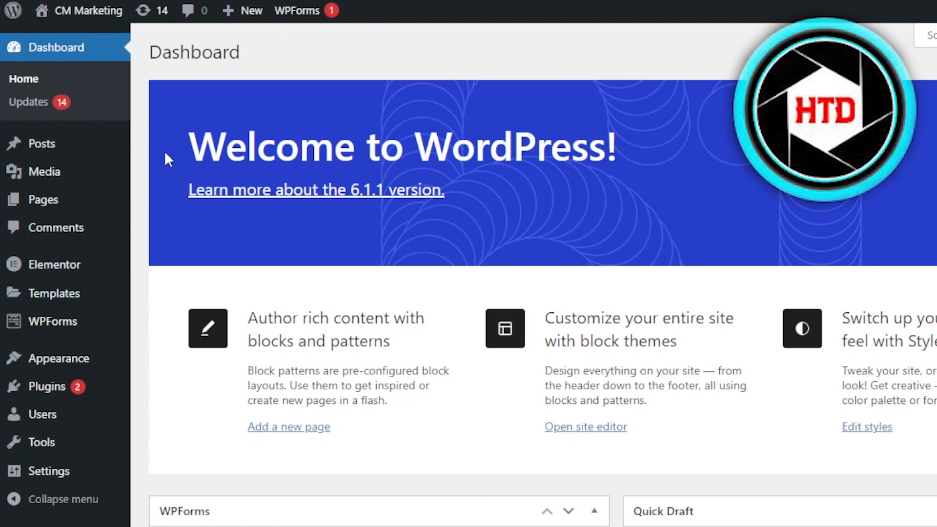
Step: Search the plugins available for installation for "astra" and review the Starter Templates result
mouse_move(115, 177)
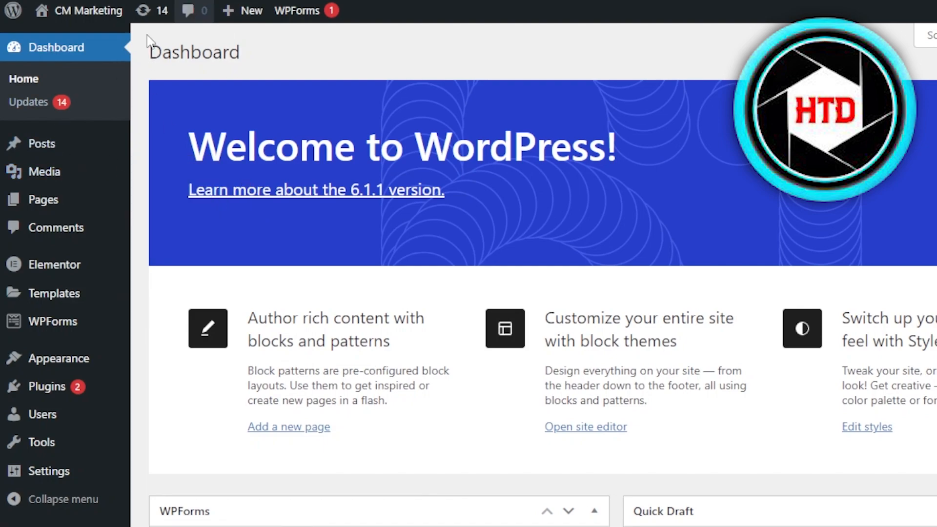
mouse_move(82, 390)
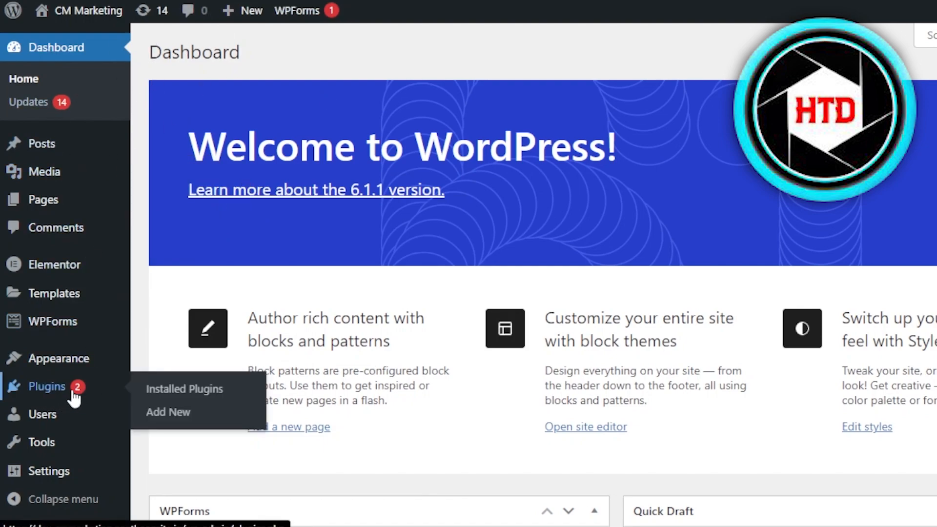
left_click(179, 415)
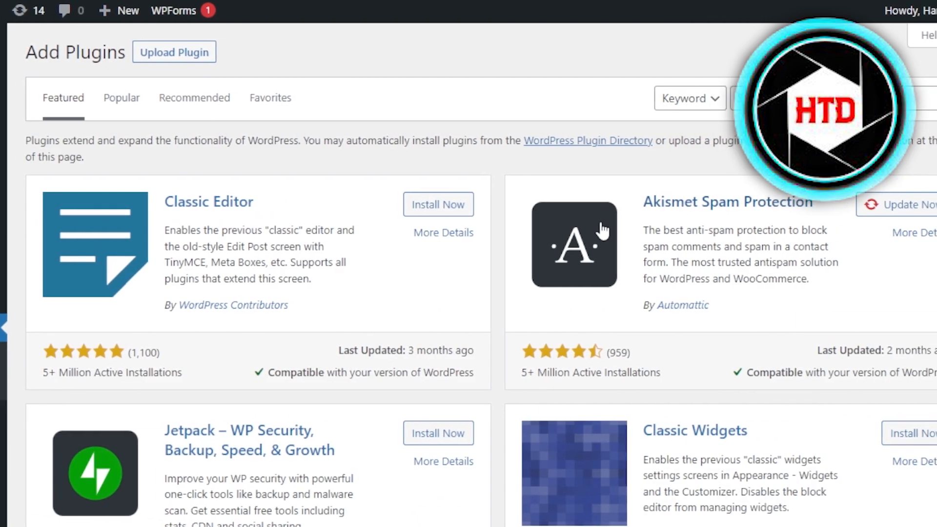
left_click(800, 99)
type("astra")
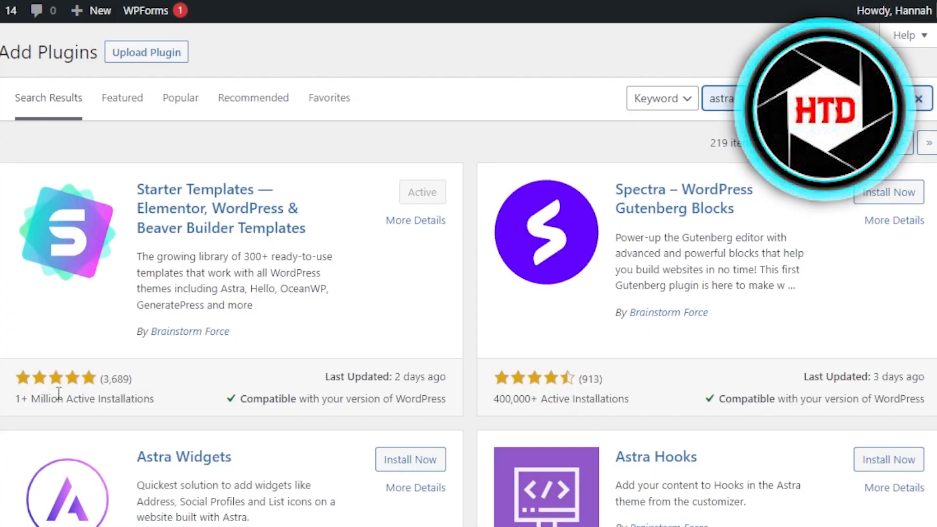
left_click_drag(19, 399, 188, 397)
left_click(300, 354)
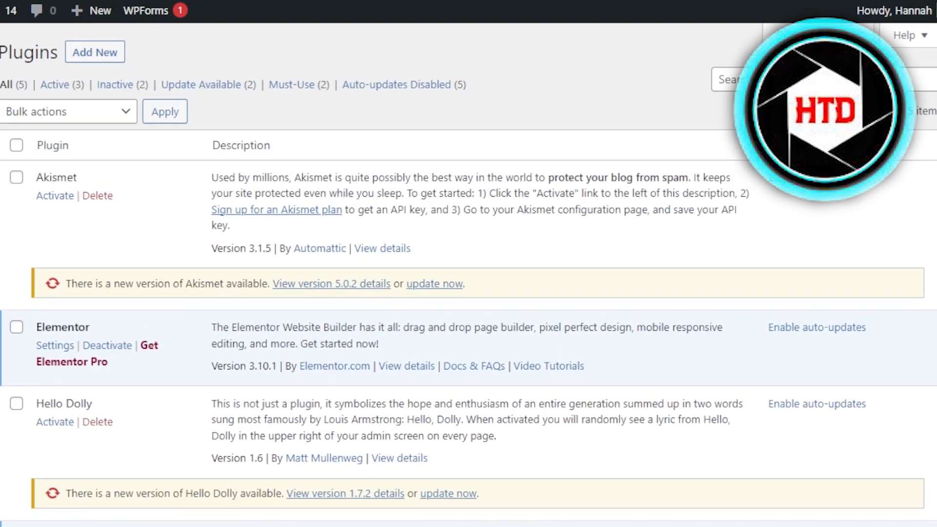
Step: Open the Starter Templates library from the installed plugins and bring up its page builder selector
scroll(468, 273, "down", 5)
scroll(468, 274, "down", 1)
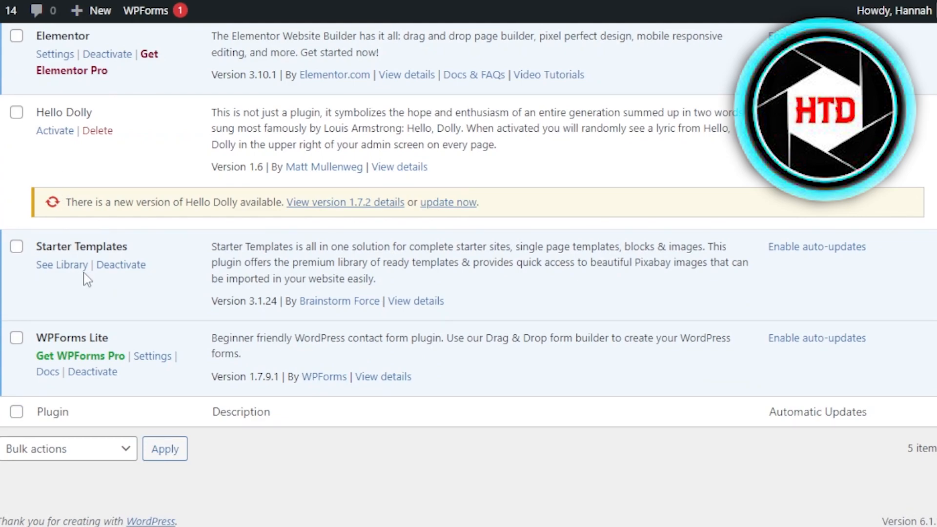
left_click(64, 268)
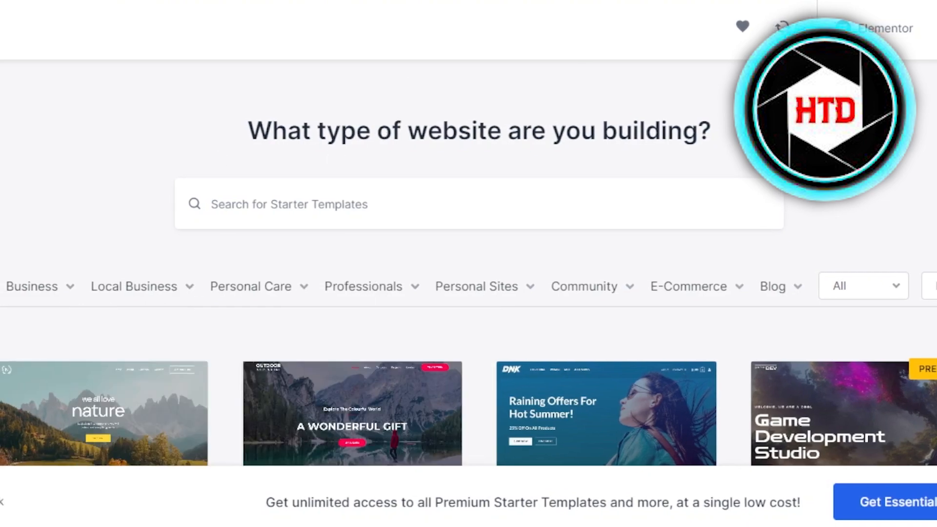
left_click(925, 34)
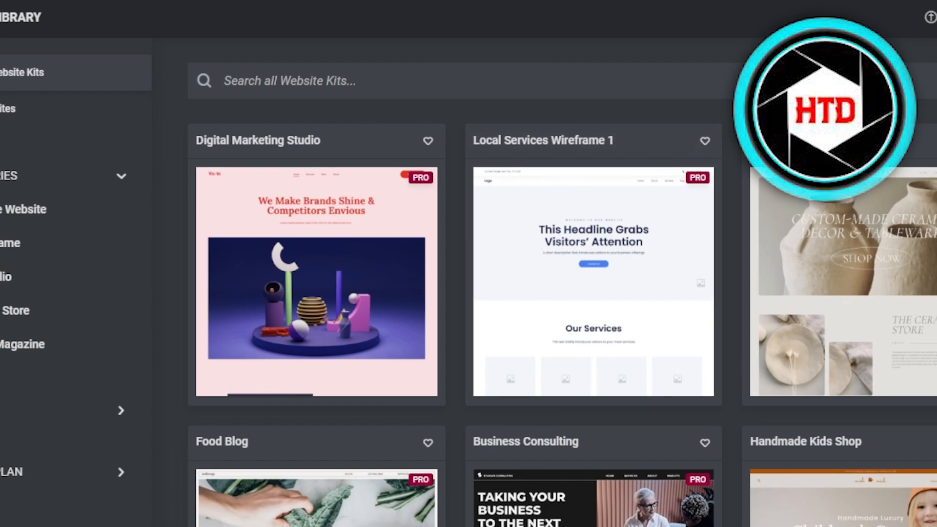
Step: Search the Elementor website kits for "blog" and look through the matching kits
left_click(565, 94)
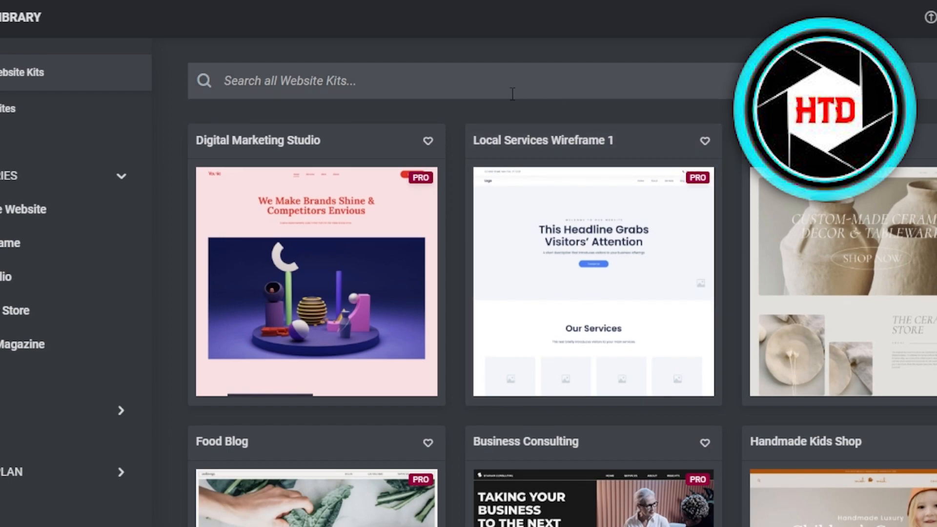
type("blog")
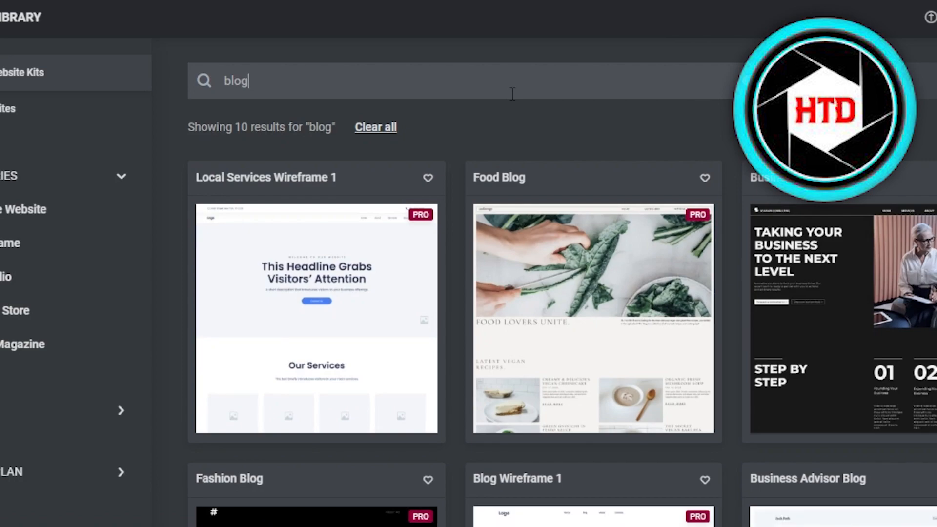
scroll(561, 317, "down", 5)
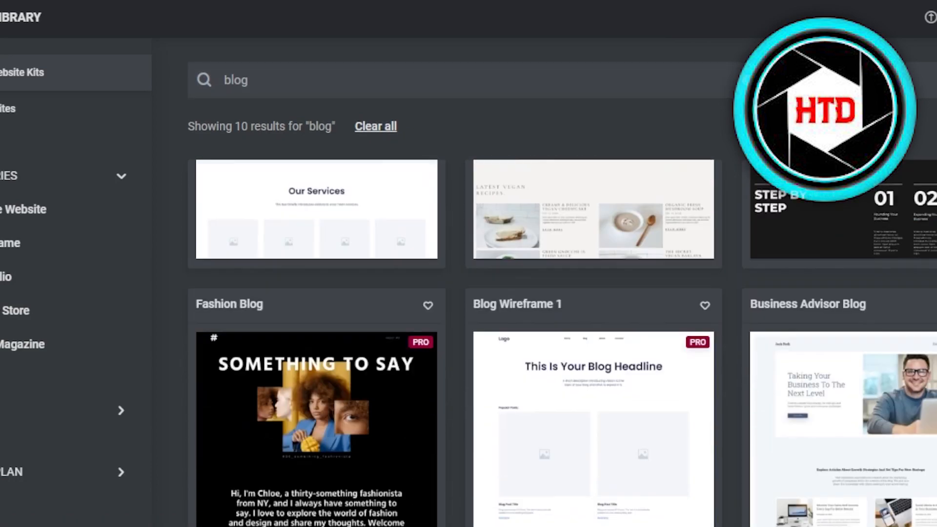
scroll(561, 317, "down", 3)
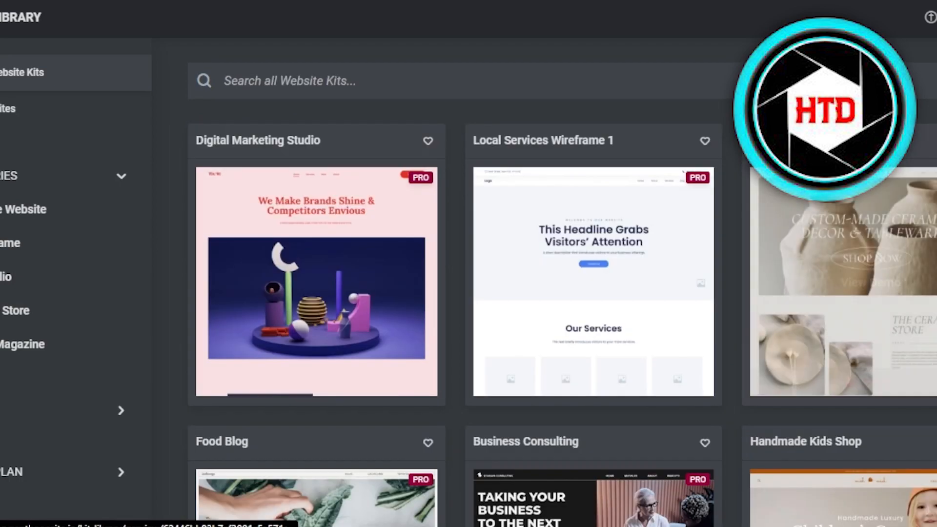
Step: Browse the unfiltered website kits and open the preview of the wellness blog kit with the yoga photo
scroll(561, 317, "down", 15)
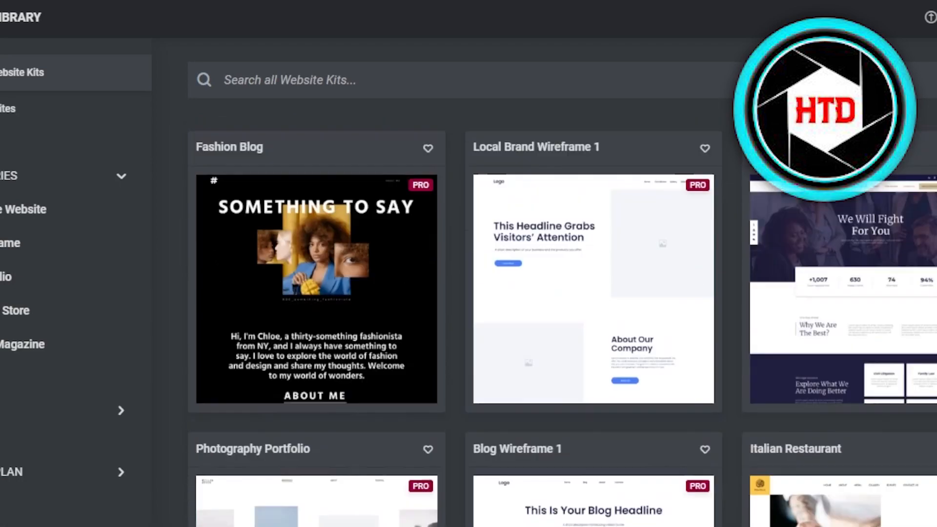
scroll(561, 317, "down", 10)
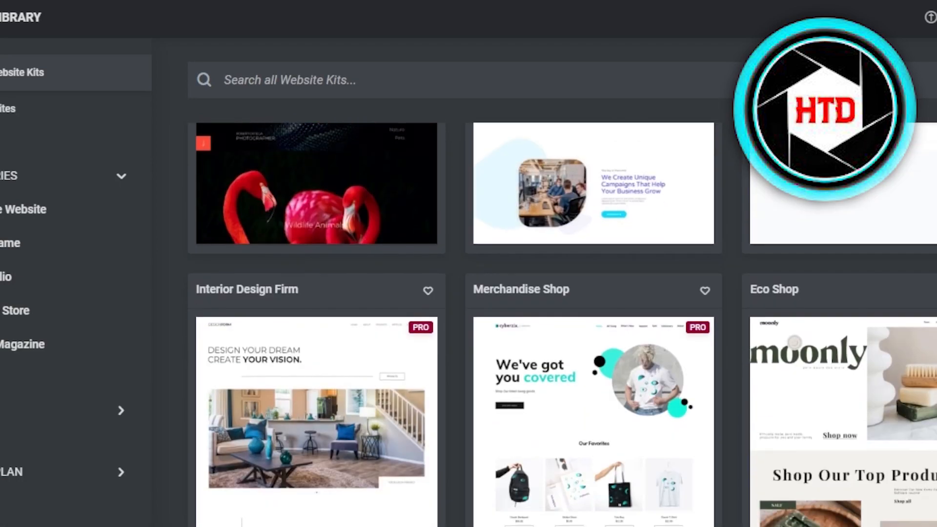
scroll(561, 318, "down", 8)
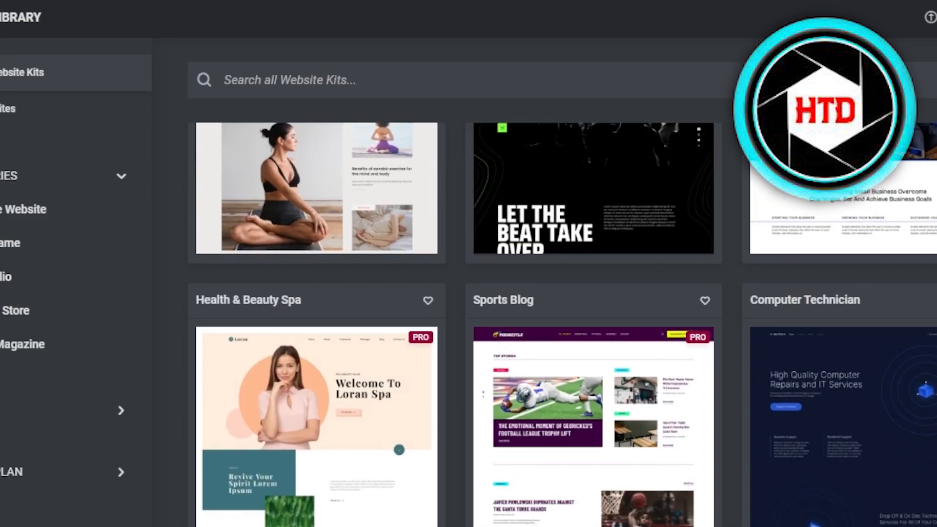
scroll(561, 317, "up", 2)
mouse_move(347, 265)
left_click(319, 276)
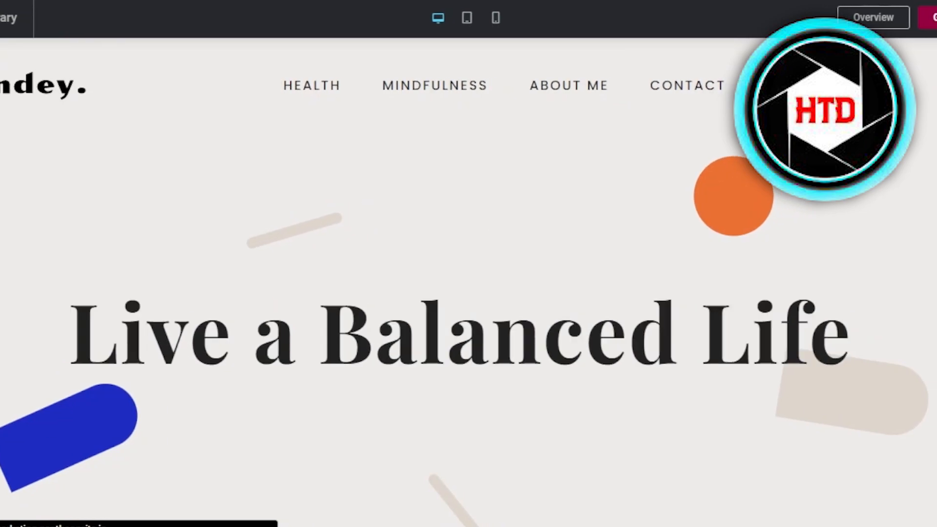
Step: Examine the layout, post sections and headings of the Mindey kit's home page preview
scroll(469, 293, "down", 10)
scroll(468, 293, "up", 10)
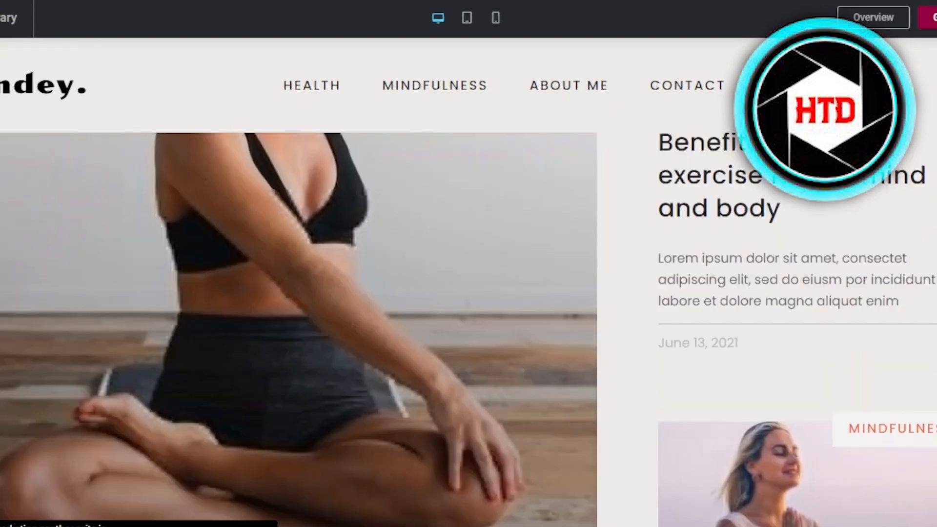
scroll(469, 292, "down", 15)
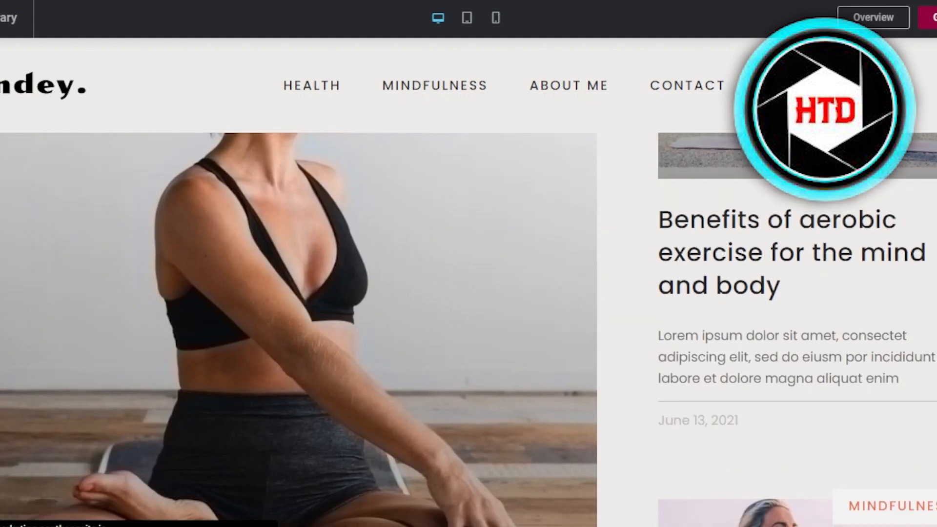
scroll(468, 293, "down", 8)
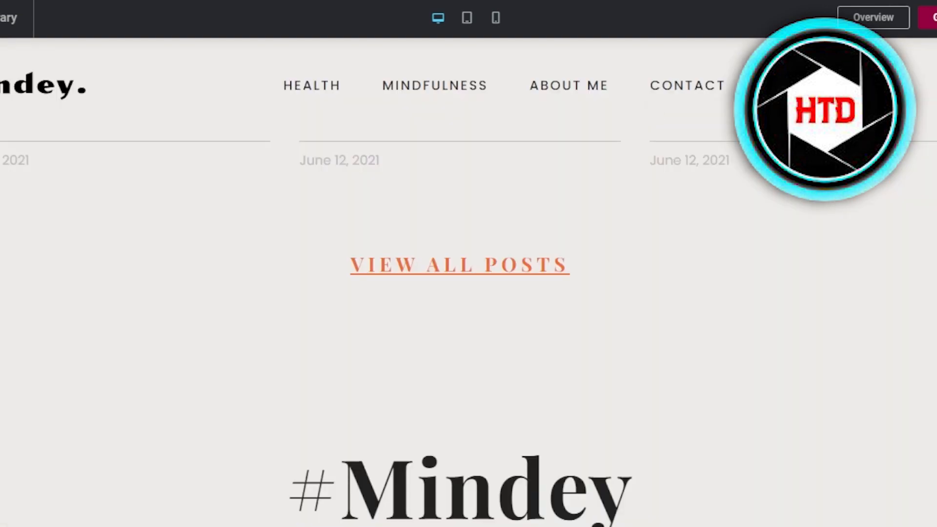
scroll(468, 293, "down", 6)
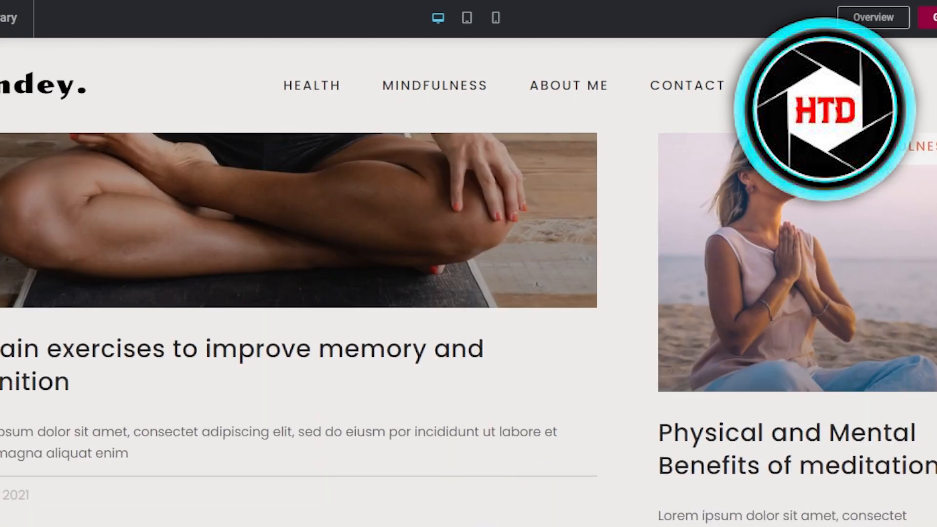
scroll(706, 157, "up", 6)
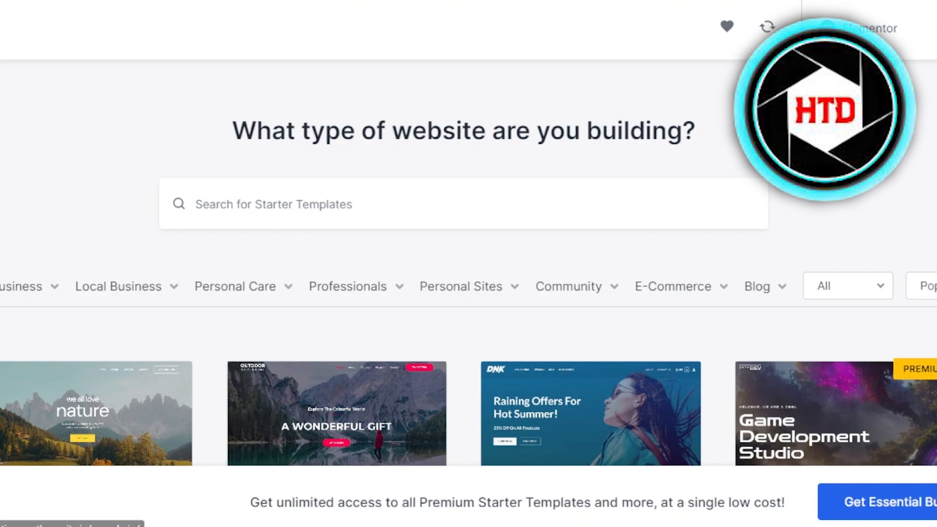
Step: Choose the Food Blog category in the Starter Templates library and open the Steak House template
scroll(468, 293, "down", 3)
mouse_move(756, 171)
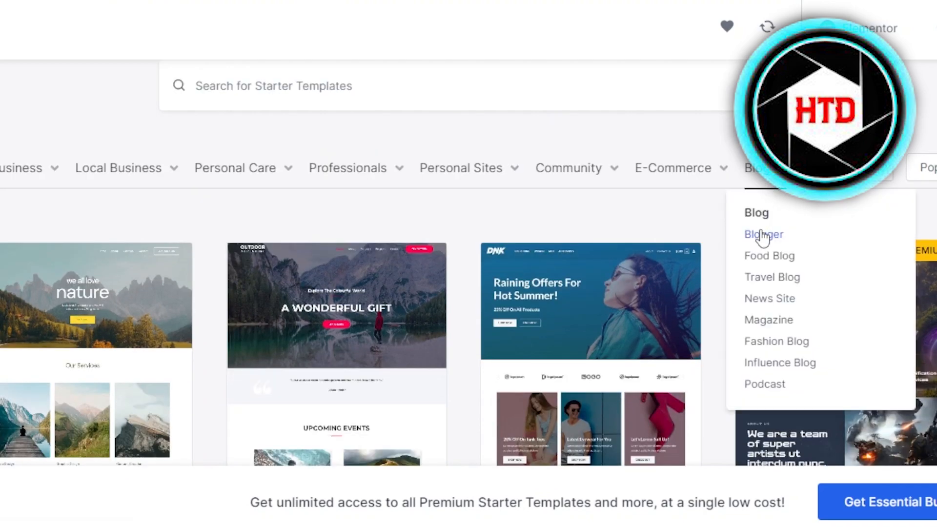
left_click(759, 258)
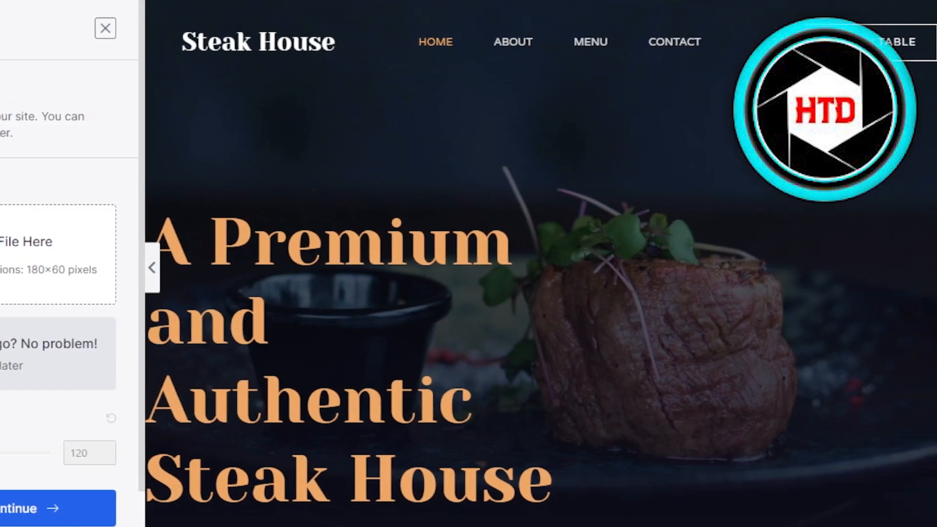
Step: Examine the sections of the Steak House template's home page in the preview
scroll(536, 264, "down", 10)
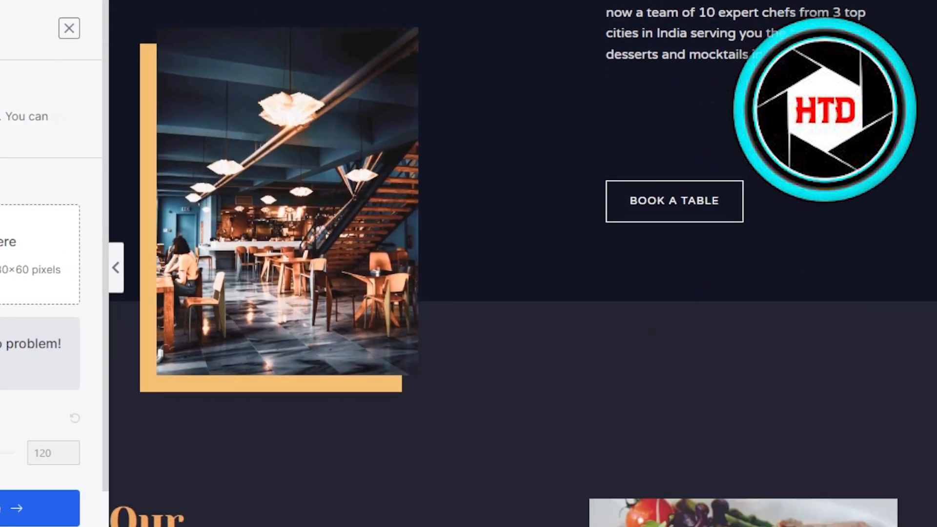
scroll(503, 263, "down", 12)
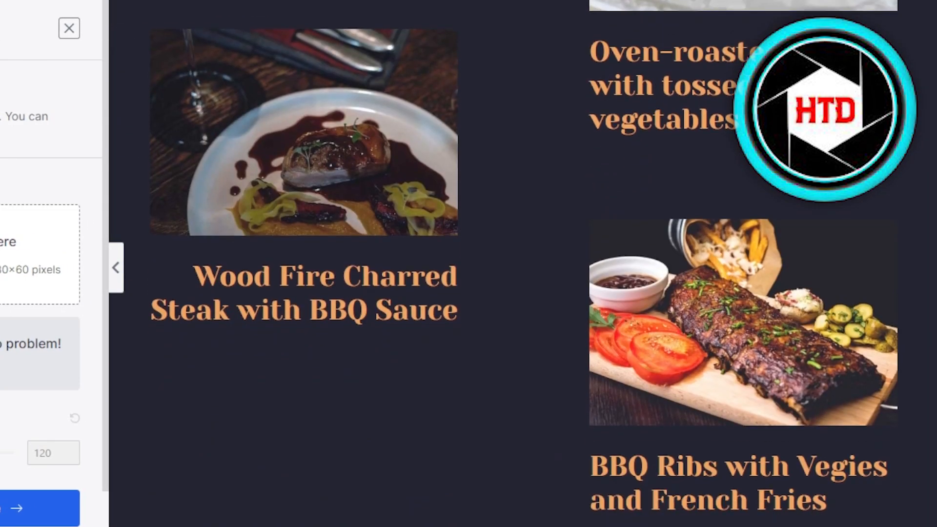
scroll(522, 264, "down", 10)
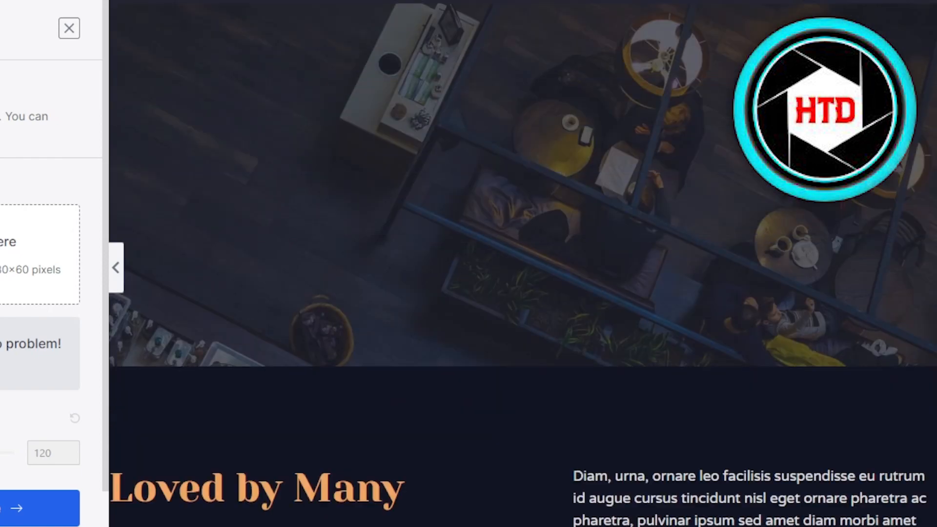
scroll(522, 263, "down", 10)
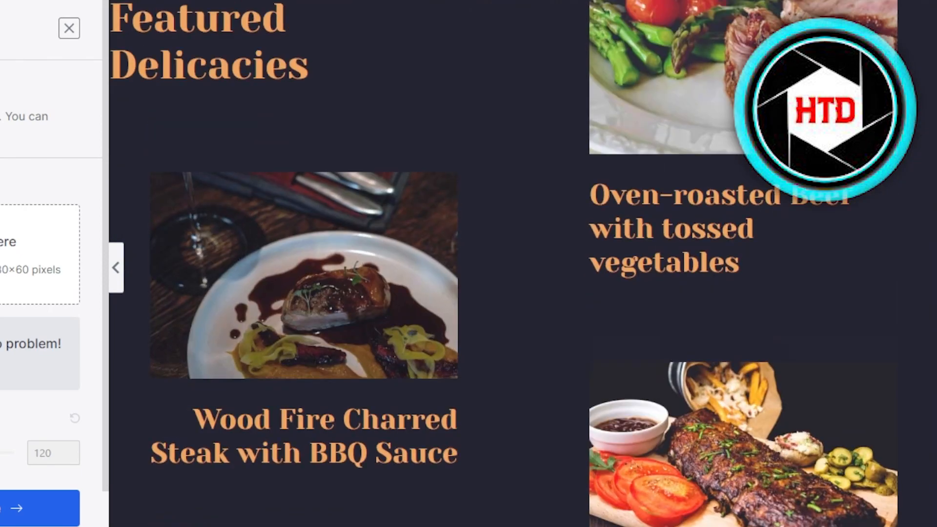
scroll(131, 205, "up", 4)
scroll(131, 205, "down", 6)
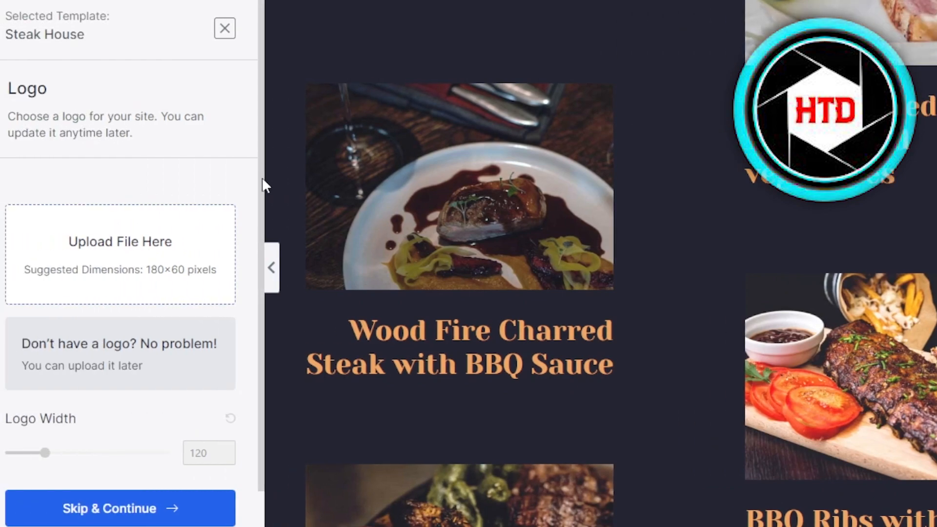
Step: Skip the logo upload for the Steak House template and continue to its color and font settings
scroll(254, 243, "down", 2)
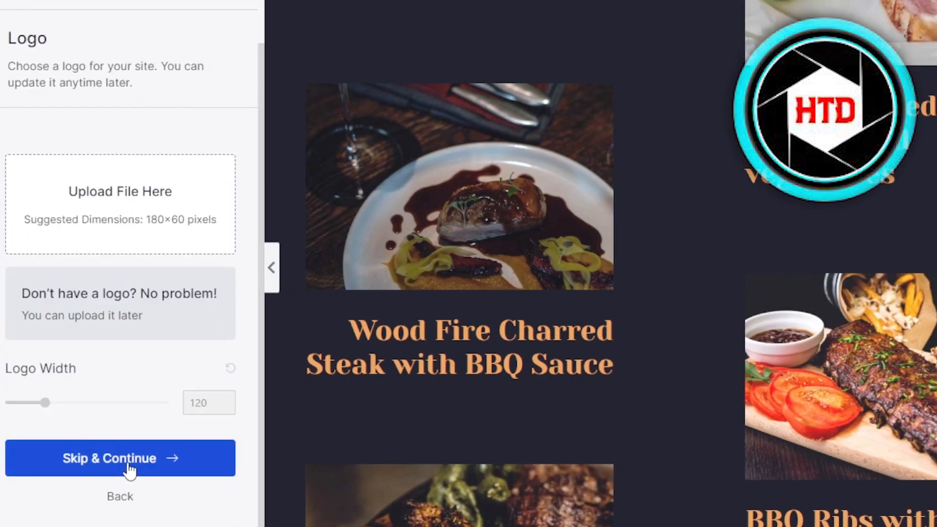
left_click(129, 470)
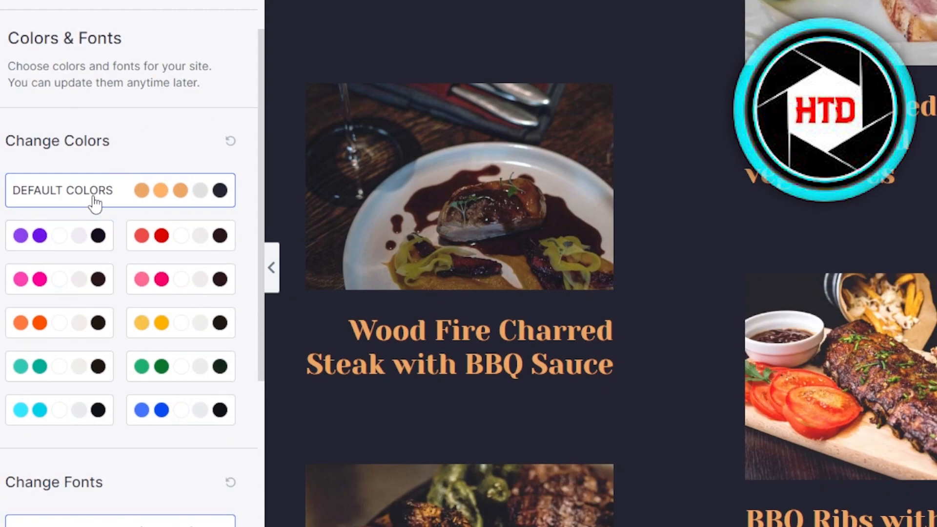
Step: Try the purple and pink color palettes on the Steak House template, and restore the default colors
left_click(80, 233)
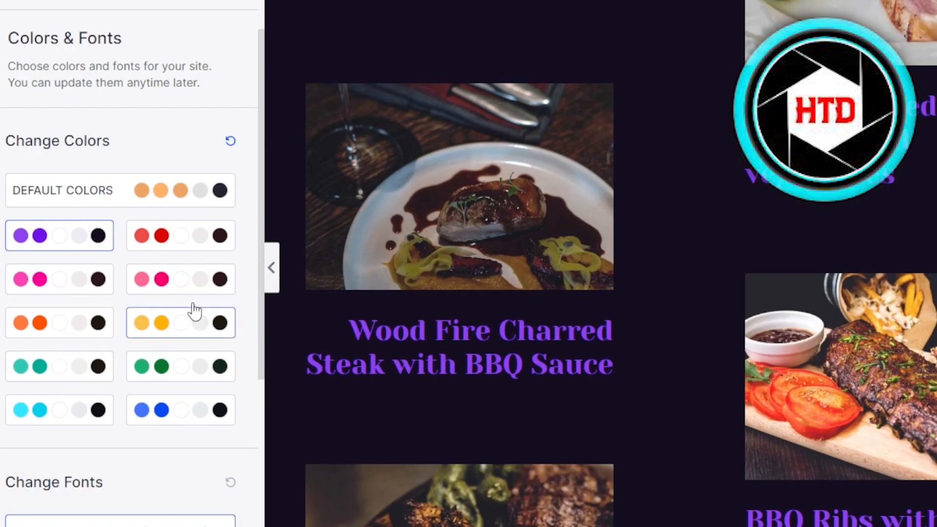
left_click(176, 283)
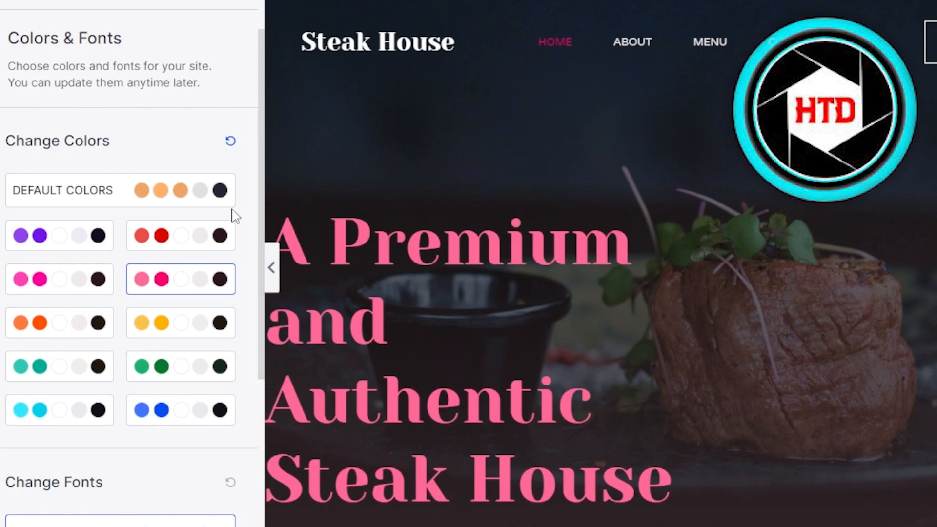
left_click(111, 196)
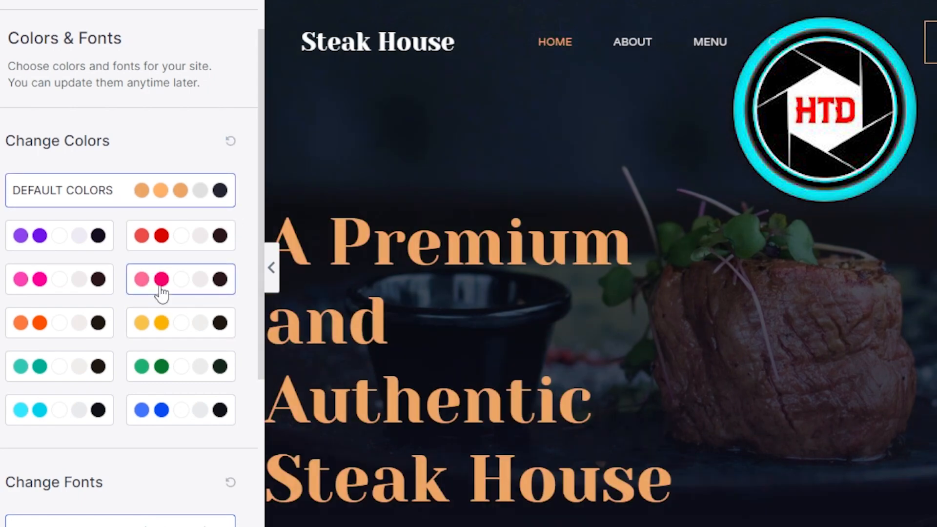
Step: Apply the pink color palette with the dark maroon background to the template and check the page preview down to the footer
left_click(162, 292)
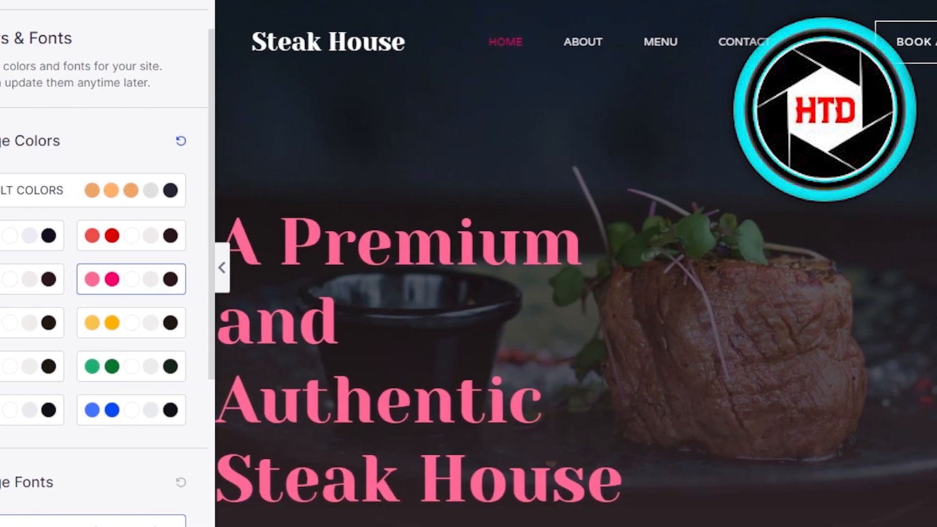
scroll(600, 273, "down", 20)
scroll(528, 273, "down", 10)
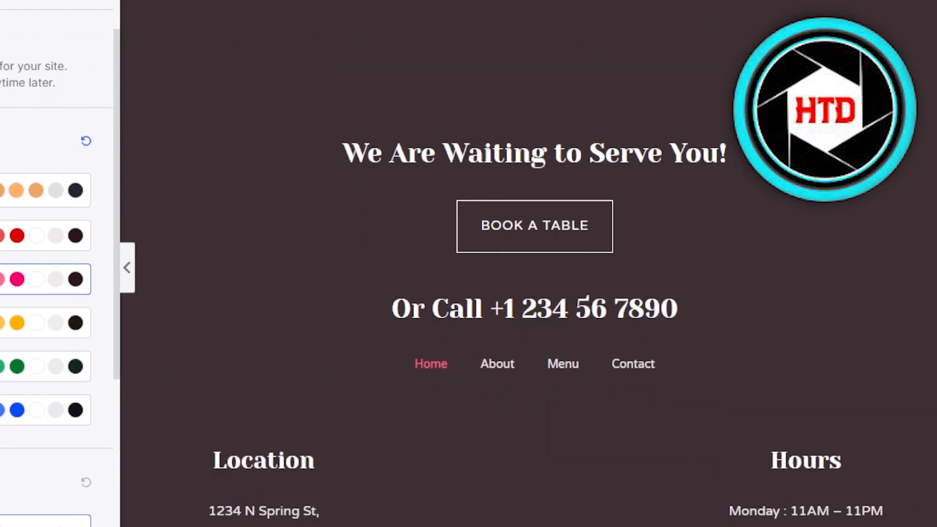
Step: Accept the chosen color palette and default fonts for the template and submit the final setup form to build the website
scroll(528, 273, "up", 20)
scroll(528, 274, "down", 4)
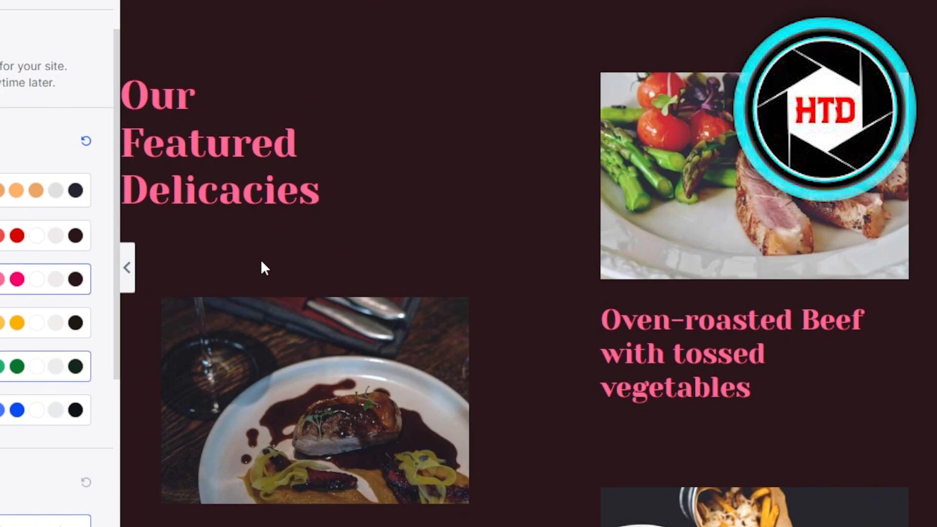
scroll(117, 351, "down", 5)
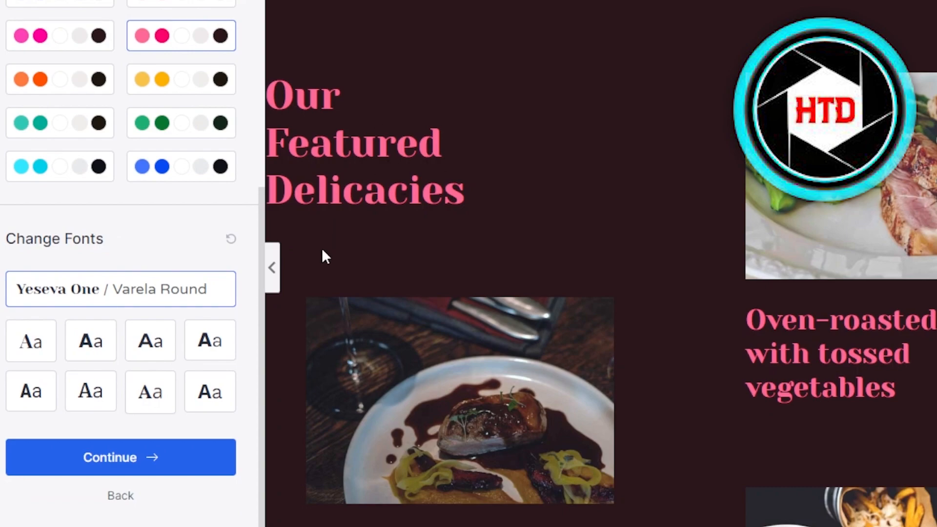
left_click(149, 457)
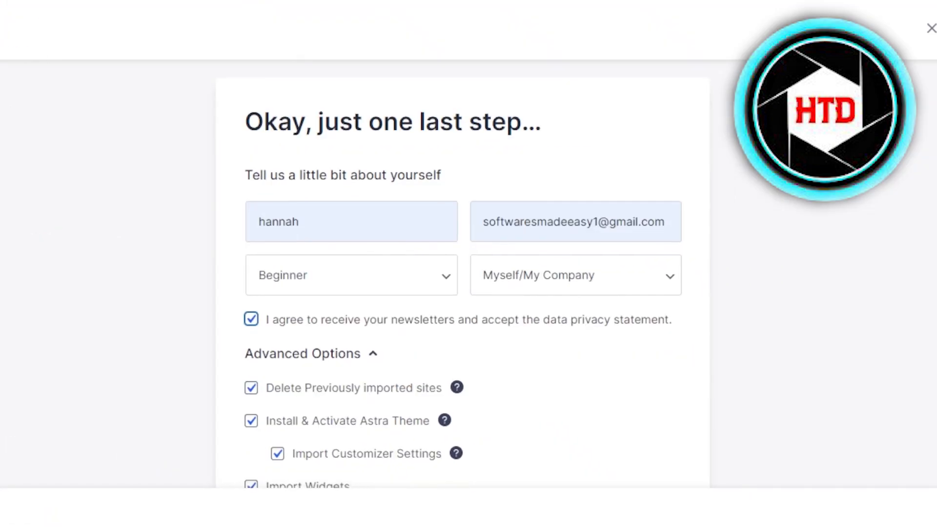
scroll(860, 295, "down", 4)
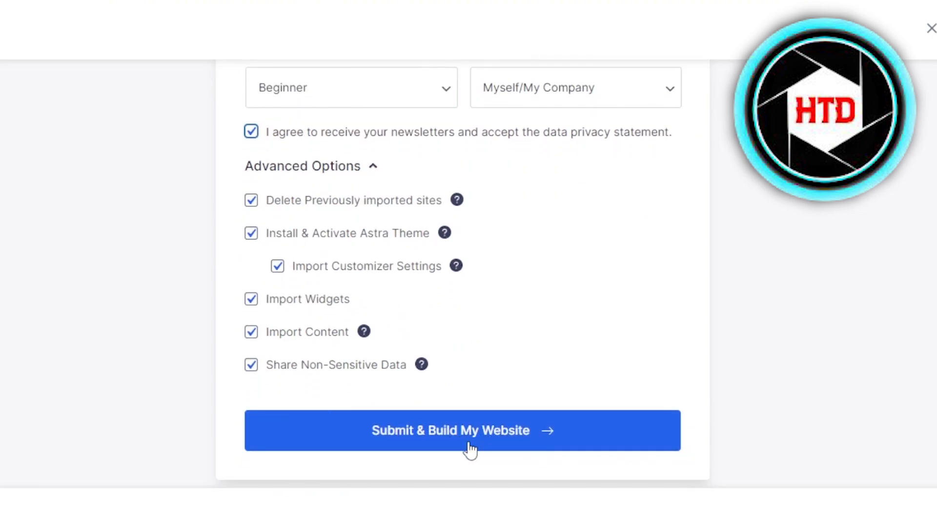
left_click(448, 447)
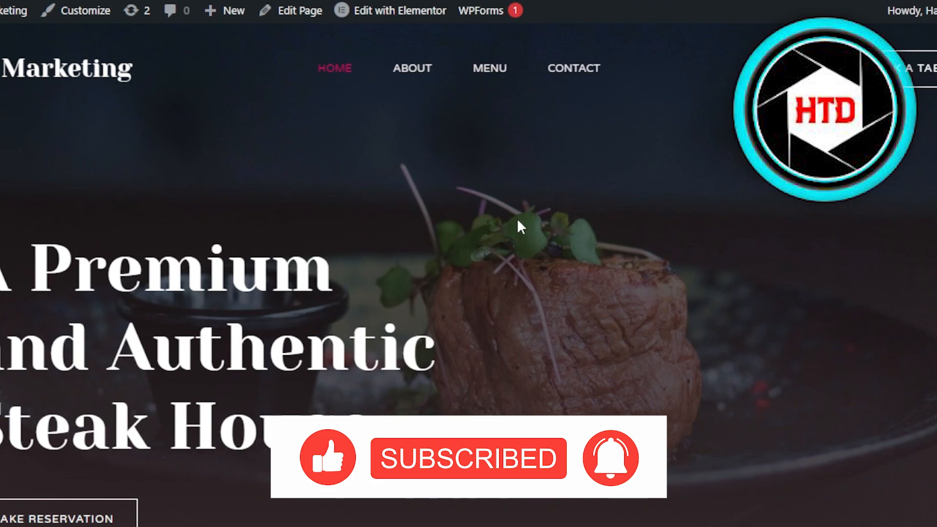
Step: Open the imported home page in the Elementor editor and look over its upper sections
mouse_move(402, 14)
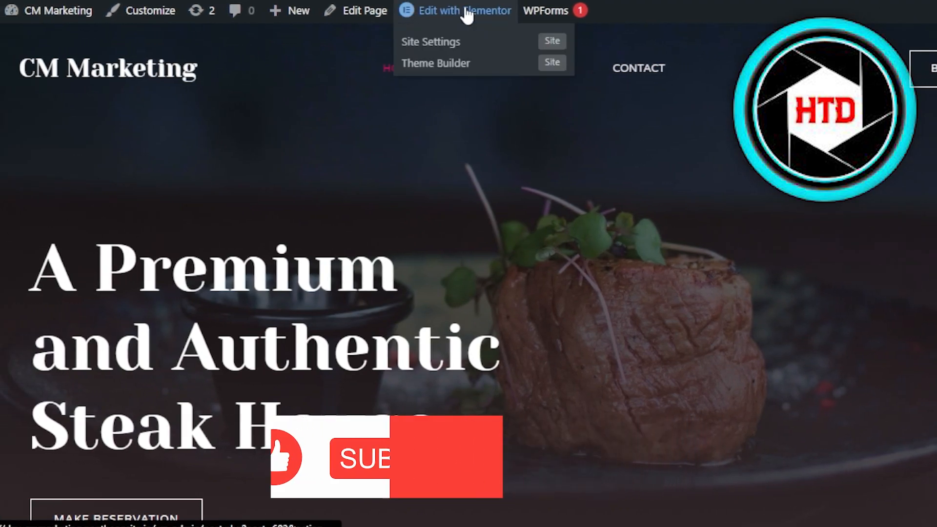
left_click(464, 11)
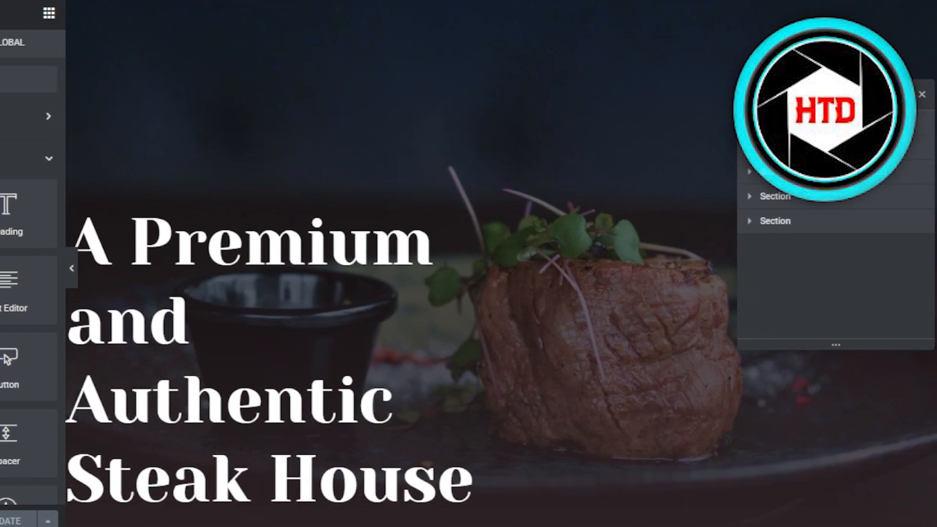
scroll(488, 264, "down", 10)
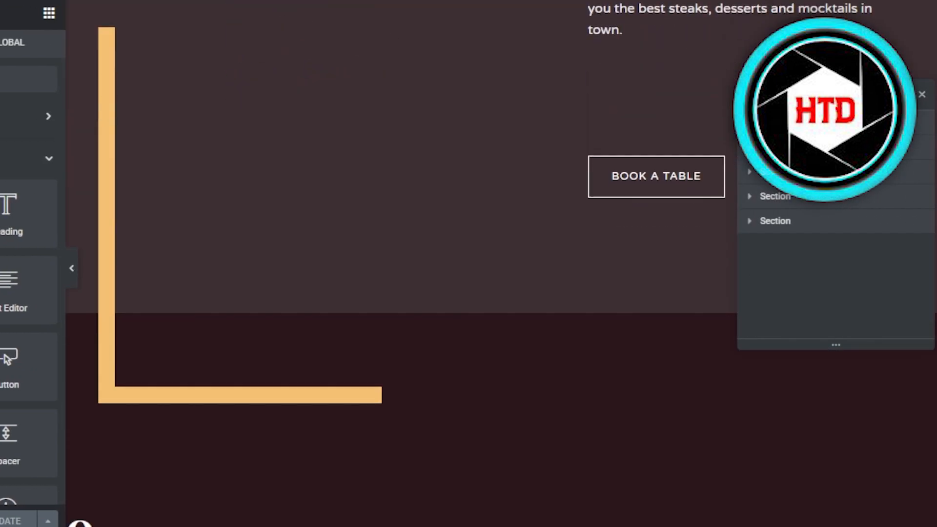
scroll(488, 263, "up", 7)
scroll(575, 69, "up", 5)
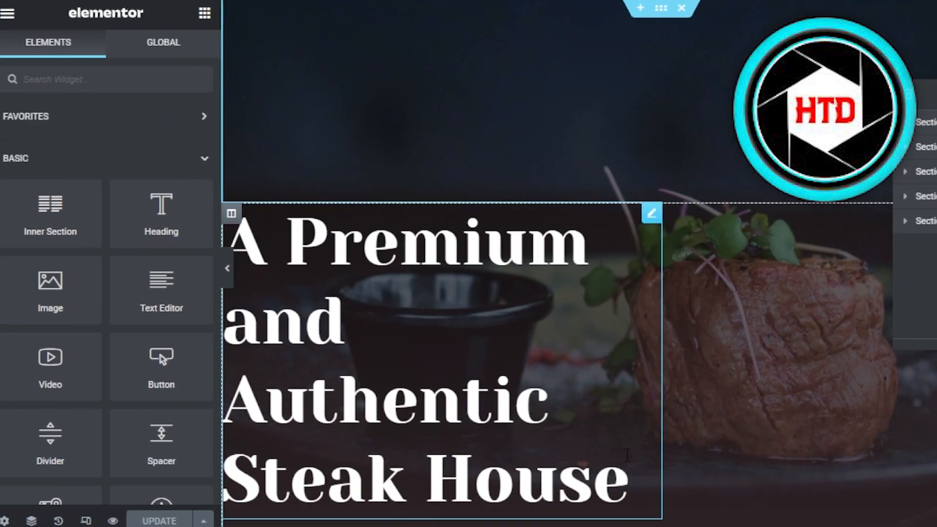
Step: Replace the hero heading "A Premium and Authentic Steak House" with "FOODIES HUB"
left_click(541, 476)
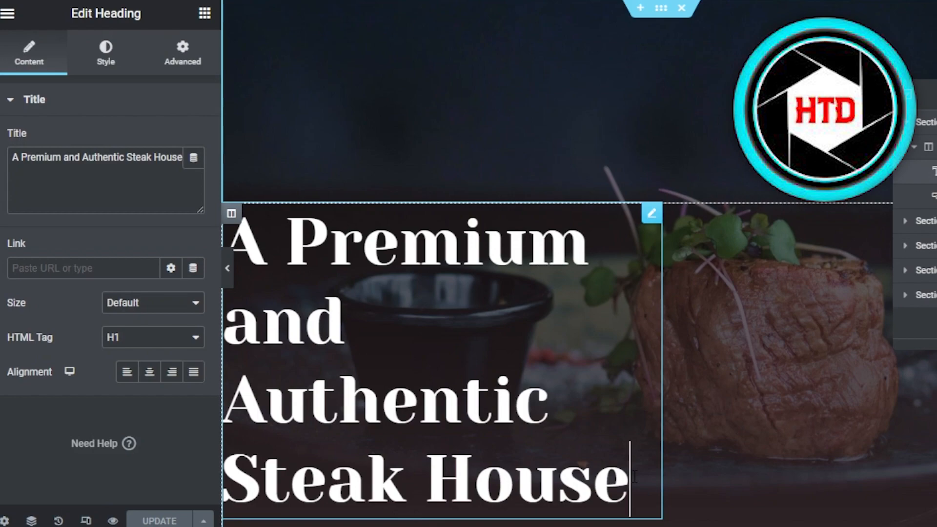
key("BackSpace")
key("BackSpace")
key("BackSpace")
key("BackSpace")
key("BackSpace")
key("BackSpace")
key("BackSpace")
key("BackSpace")
key("BackSpace")
key("BackSpace")
key("BackSpace")
key("BackSpace")
key("BackSpace")
key("BackSpace")
key("BackSpace")
key("BackSpace")
key("BackSpace")
key("BackSpace")
key("BackSpace")
key("BackSpace")
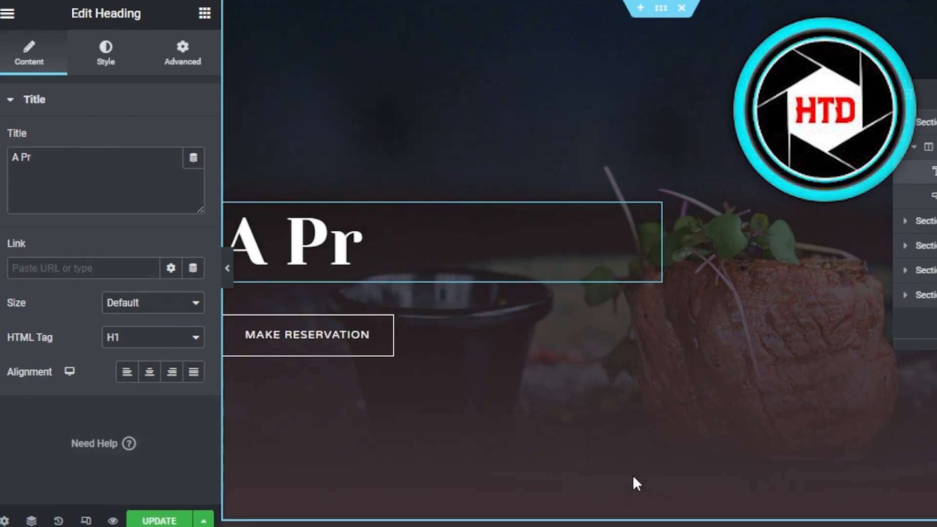
key("BackSpace")
key("BackSpace")
key("BackSpace")
key("BackSpace")
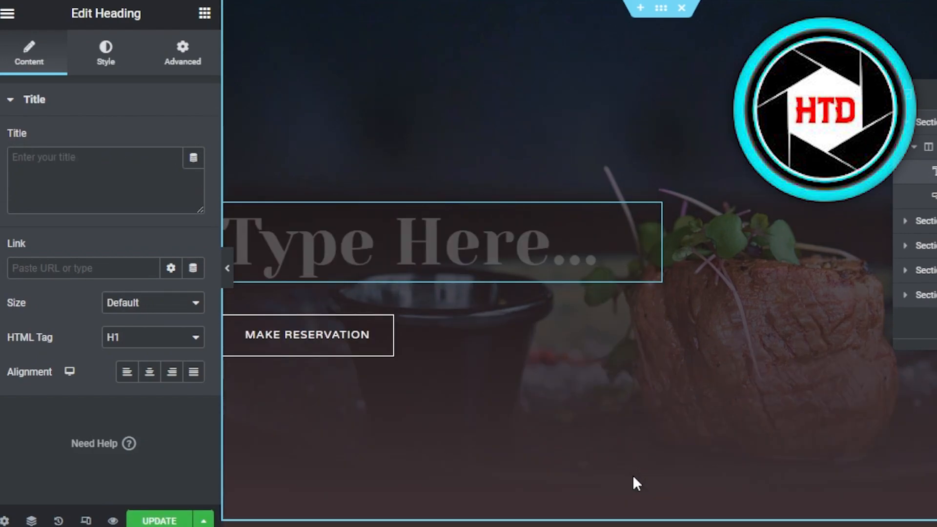
type("FOO")
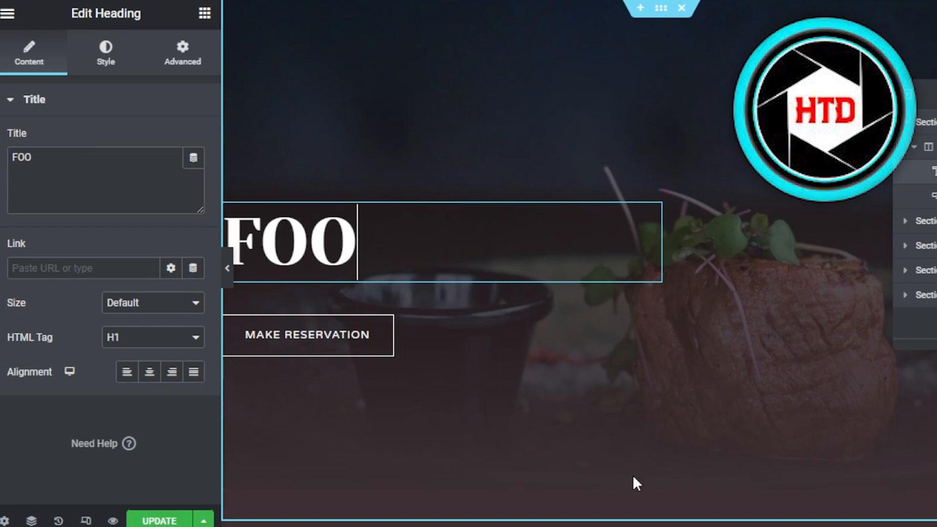
type("DIES HUB")
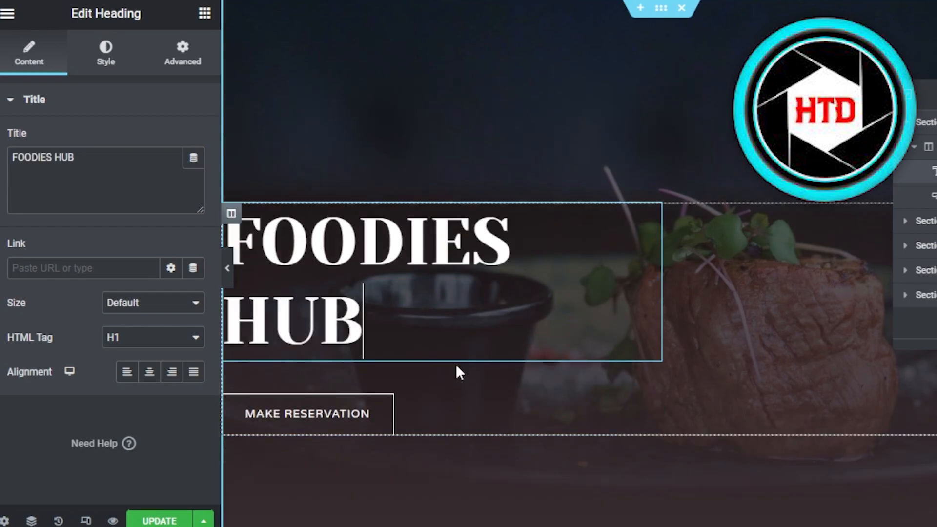
Step: Change the text of the hero section's Make Reservation button to "click here", leaving its link as is
left_click(353, 410)
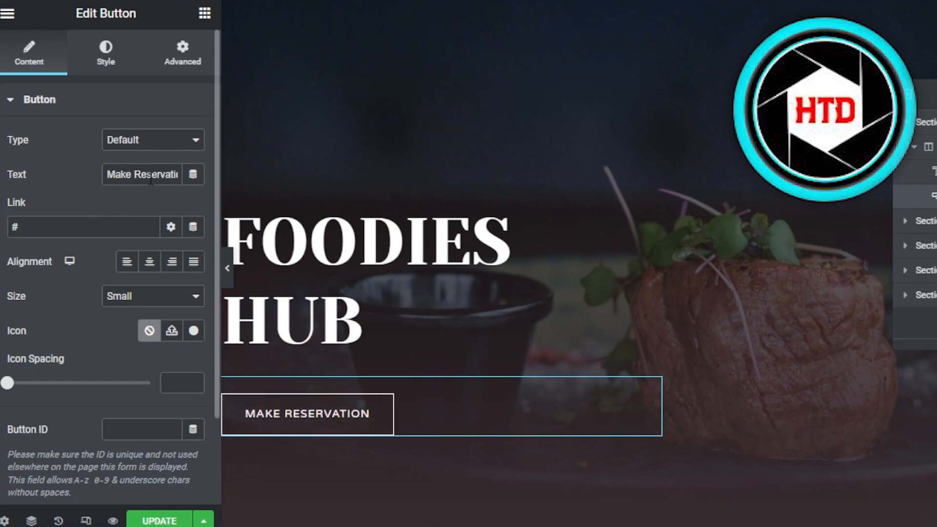
left_click(174, 174)
key("BackSpace")
key("BackSpace")
key("BackSpace")
key("BackSpace")
key("BackSpace")
key("BackSpace")
key("BackSpace")
key("BackSpace")
key("BackSpace")
key("BackSpace")
key("BackSpace")
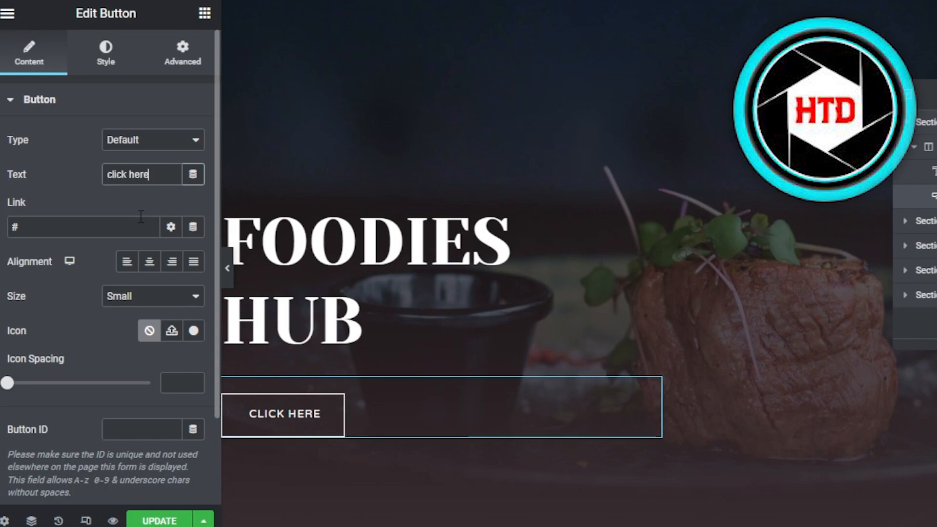
left_click(119, 225)
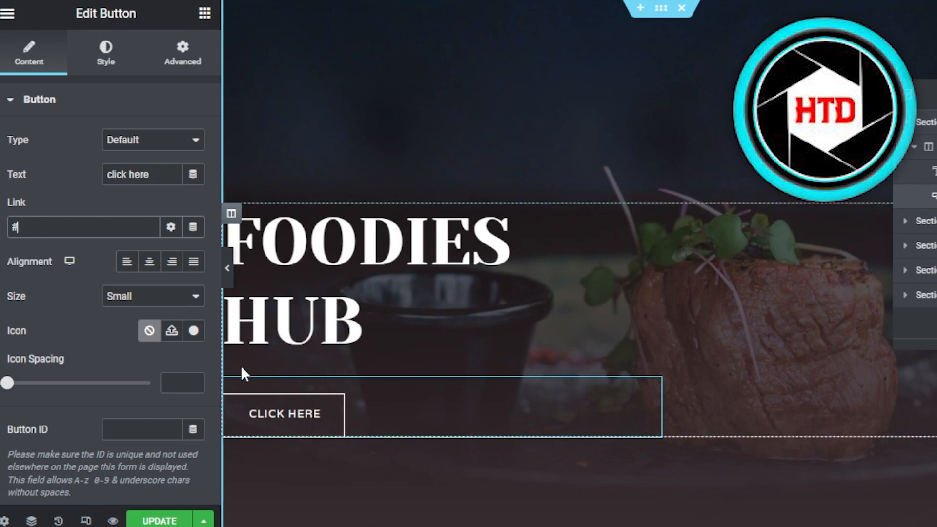
left_click(437, 18)
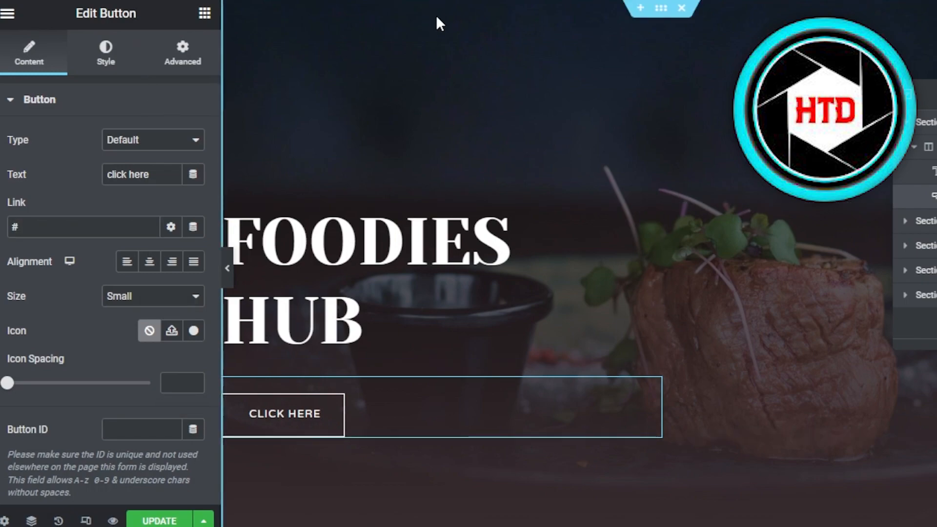
Step: View the settings of the "Welcome to Steak by the Bay" heading, and return to the basic widgets available for the page
scroll(439, 263, "down", 10)
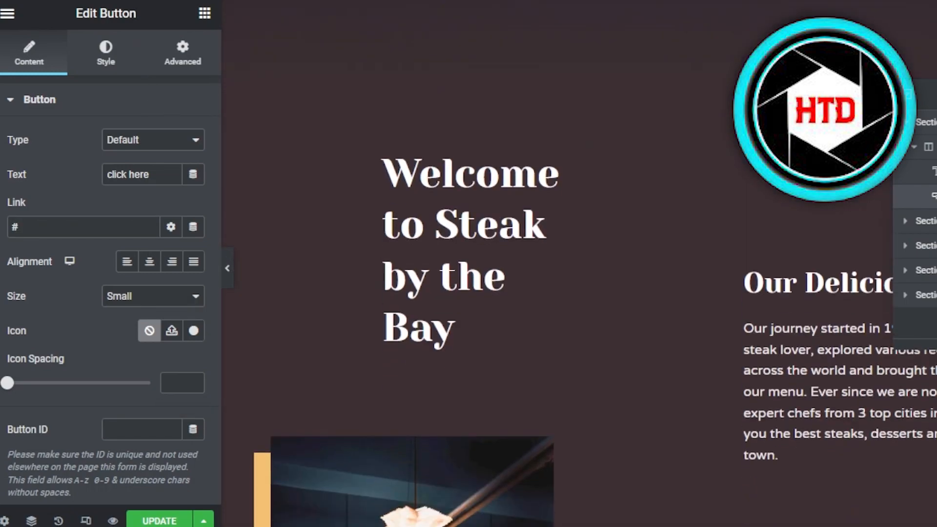
left_click(459, 166)
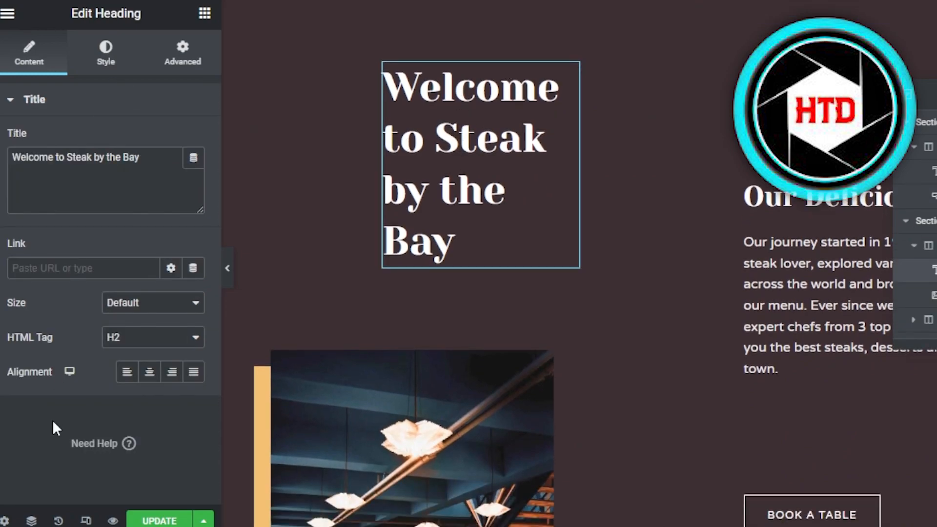
left_click(204, 13)
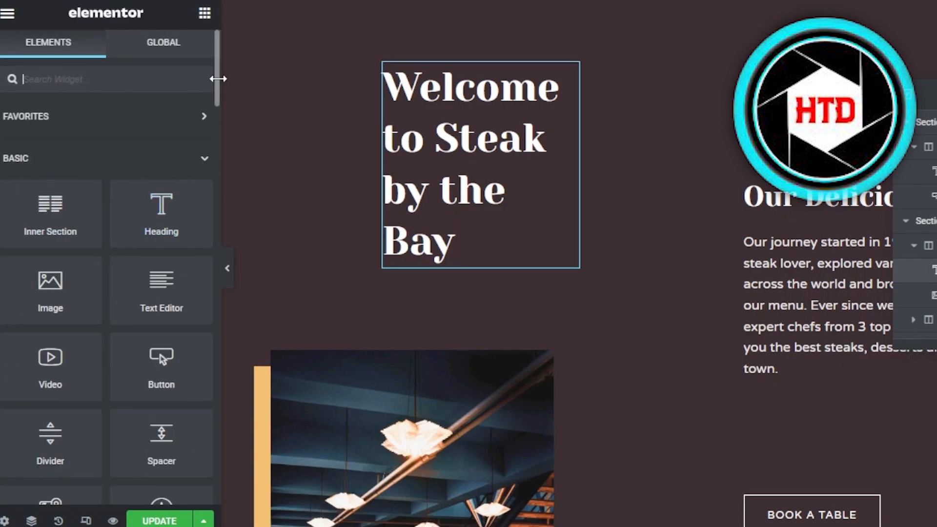
left_click_drag(216, 92, 216, 110)
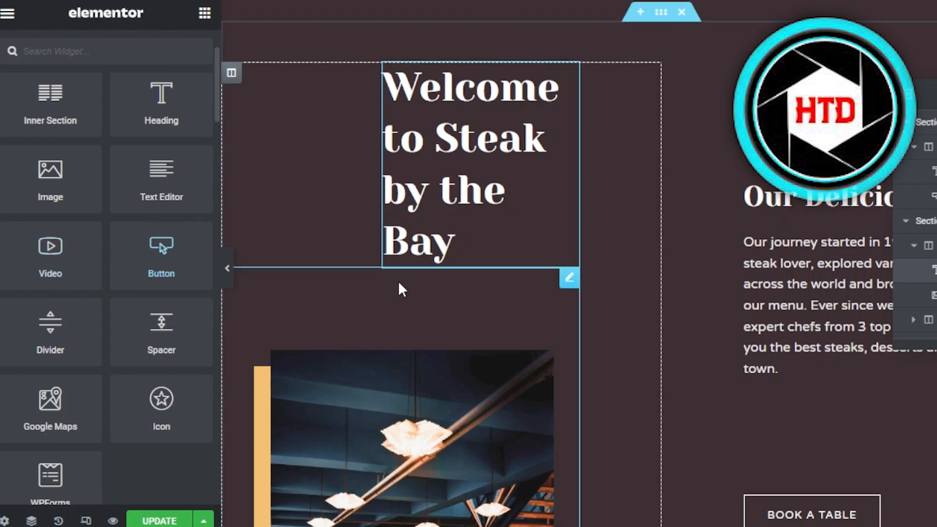
Step: Bring the Navigator fully into view to see the page structure, browse the basic widgets, and close the Navigator
scroll(575, 293, "down", 3)
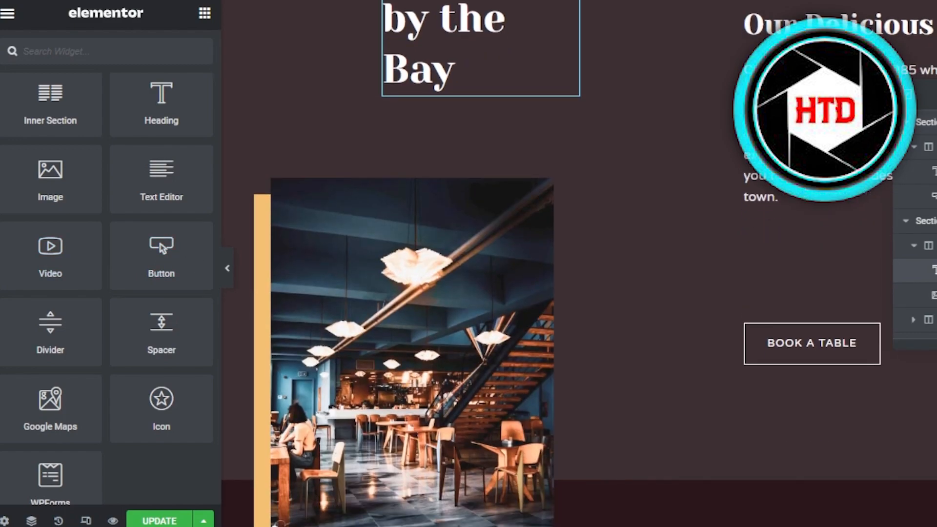
scroll(576, 293, "down", 12)
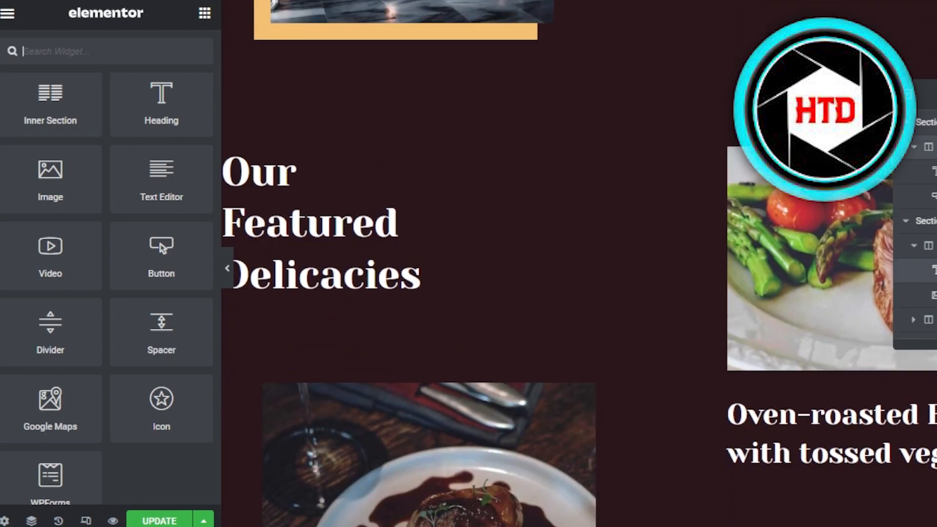
left_click_drag(927, 95, 539, 87)
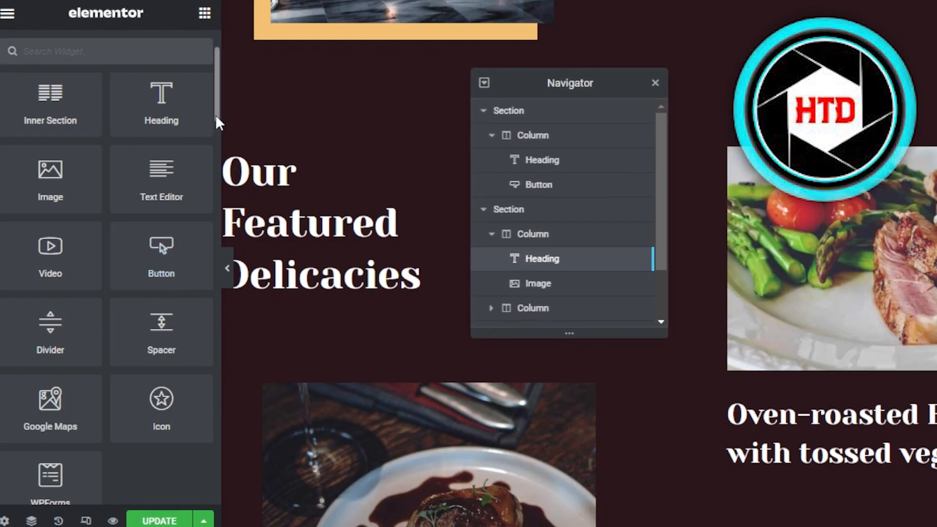
mouse_move(216, 117)
left_mouse_down()
mouse_move(223, 340)
mouse_move(215, 343)
mouse_move(215, 464)
mouse_move(203, 117)
left_mouse_up()
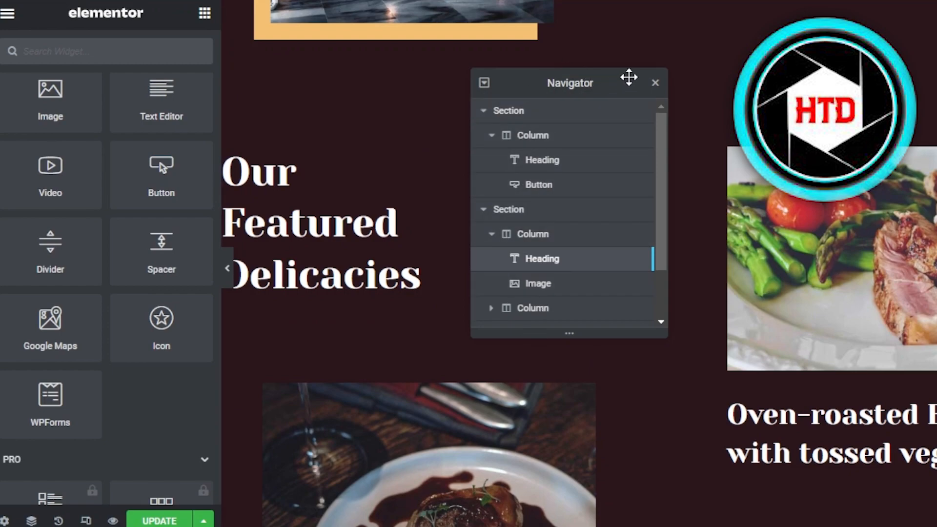
left_click(656, 84)
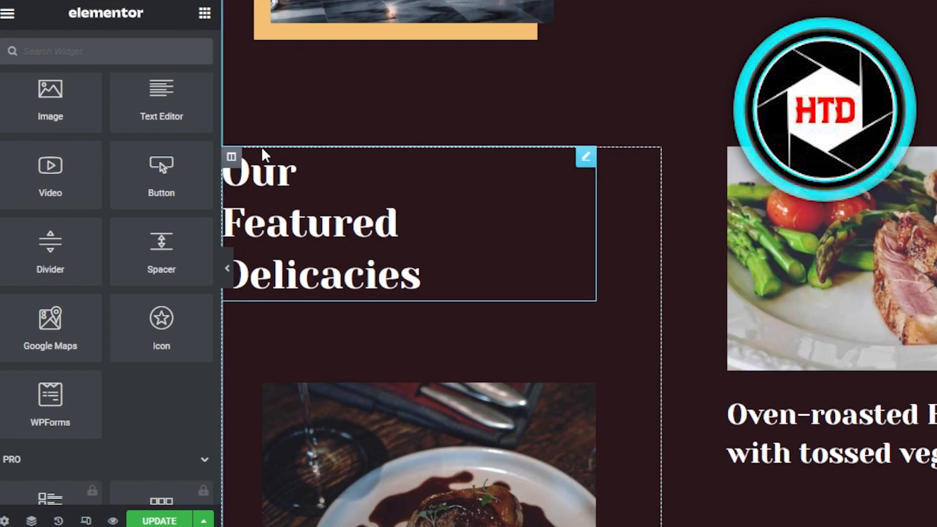
Step: Replace the restaurant interior image below the "Welcome to Steak by the Bay" heading with the grilled steak and salad photo
scroll(481, 195, "up", 9)
scroll(481, 195, "down", 6)
scroll(480, 420, "down", 5)
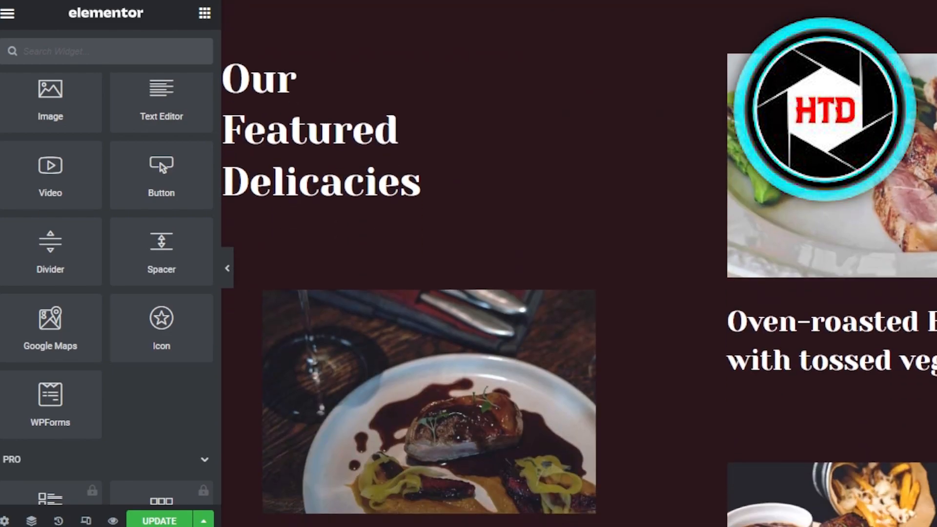
scroll(480, 419, "up", 12)
scroll(481, 244, "up", 5)
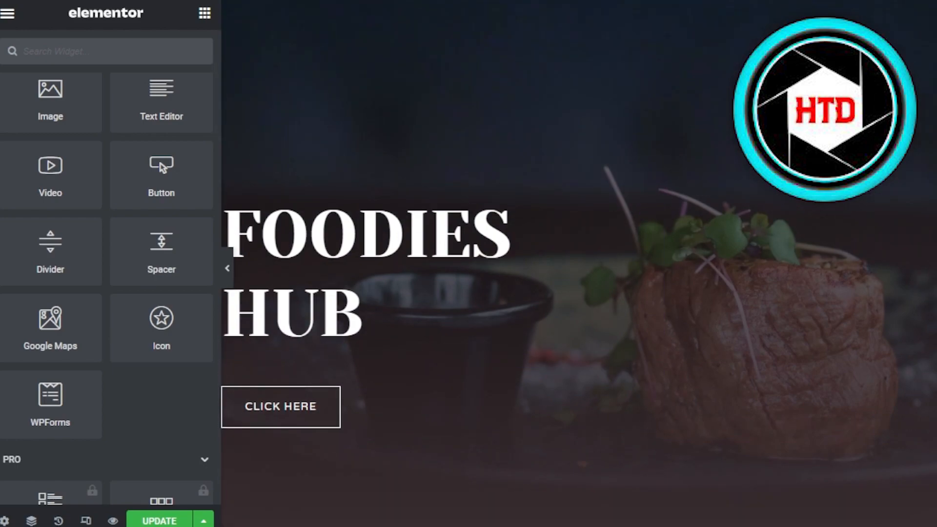
scroll(478, 212, "down", 10)
scroll(478, 212, "up", 1)
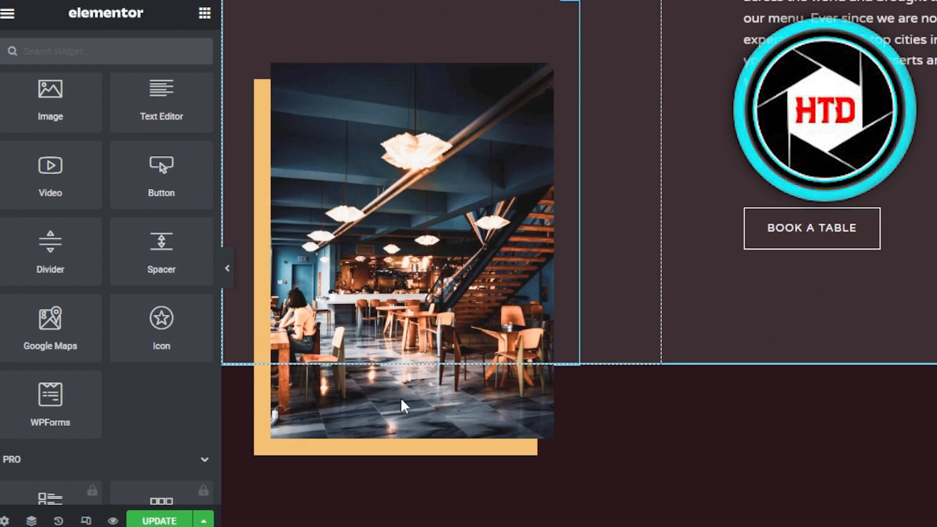
left_click(389, 420)
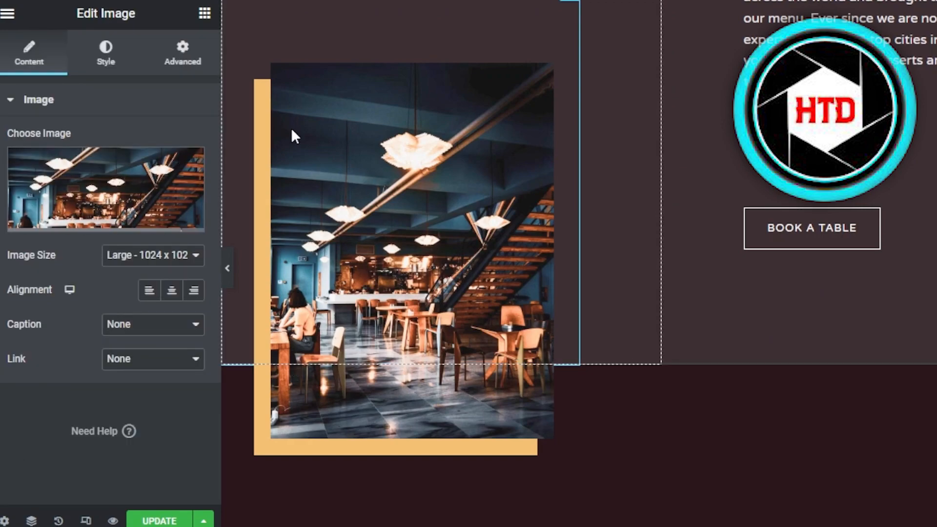
mouse_move(73, 173)
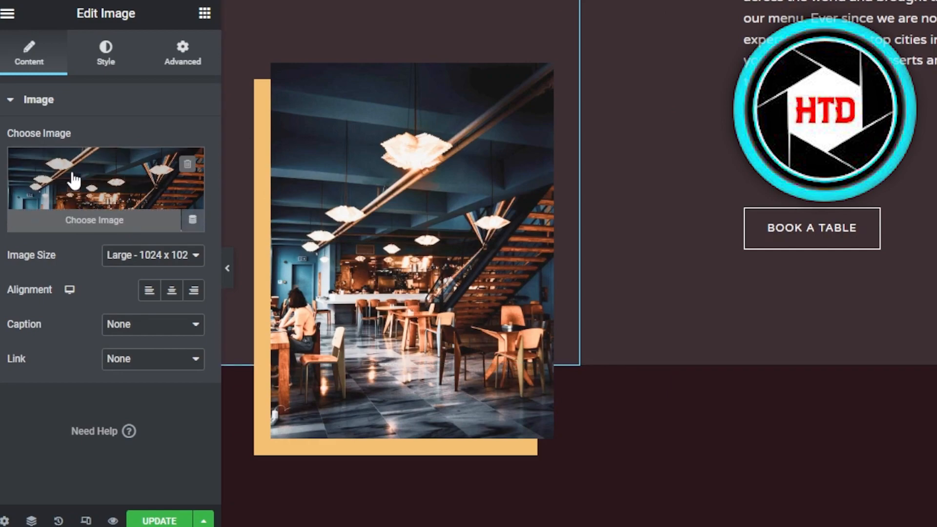
left_click(106, 220)
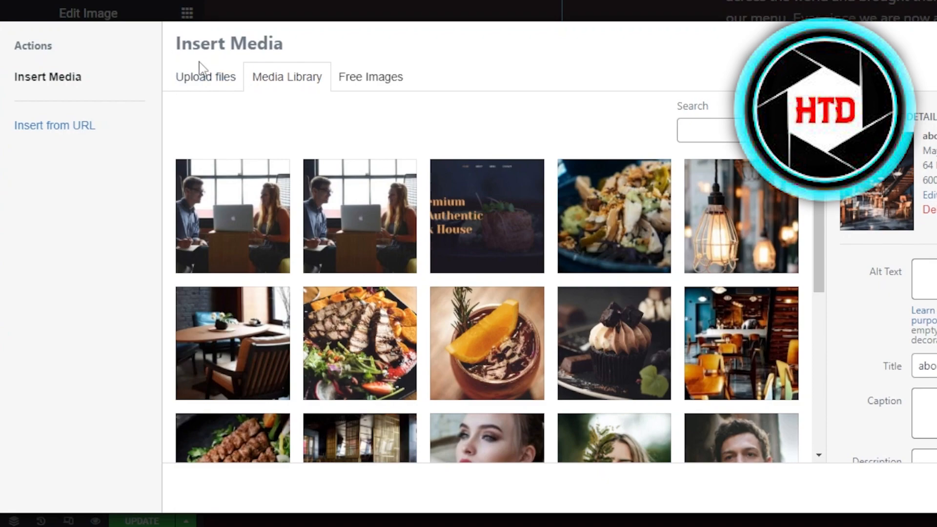
left_click(201, 86)
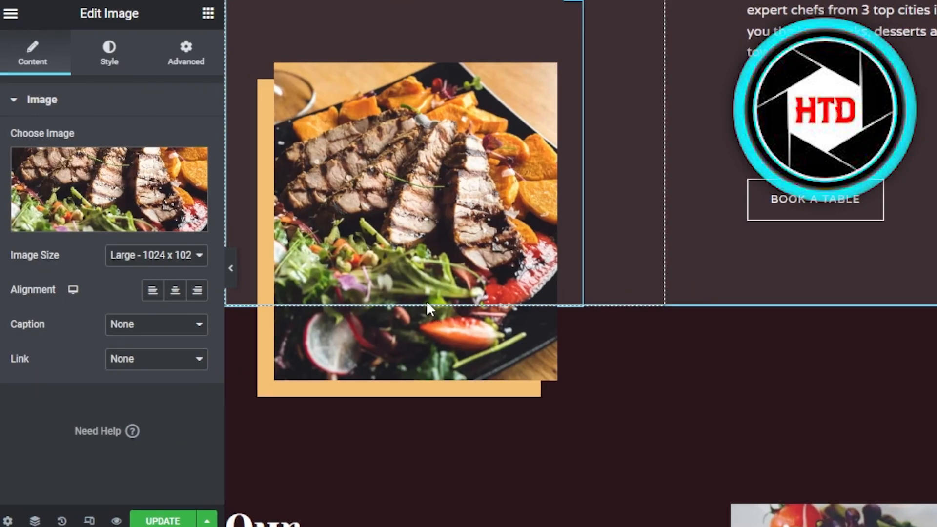
scroll(580, 263, "down", 12)
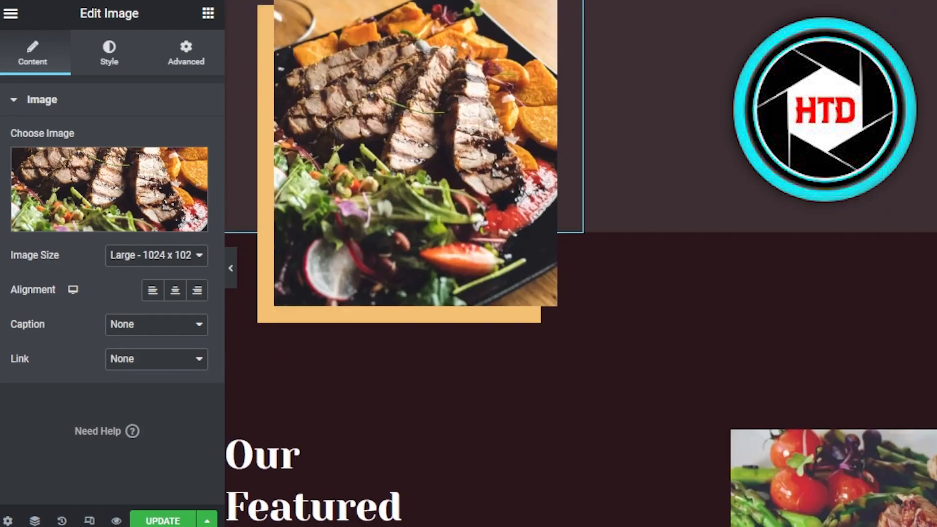
Step: Replace the oven-roasted beef image box's picture with the photo of the blonde woman holding leaves, and set its title to "MY FOOD PASSION"
scroll(581, 263, "up", 4)
scroll(580, 263, "down", 9)
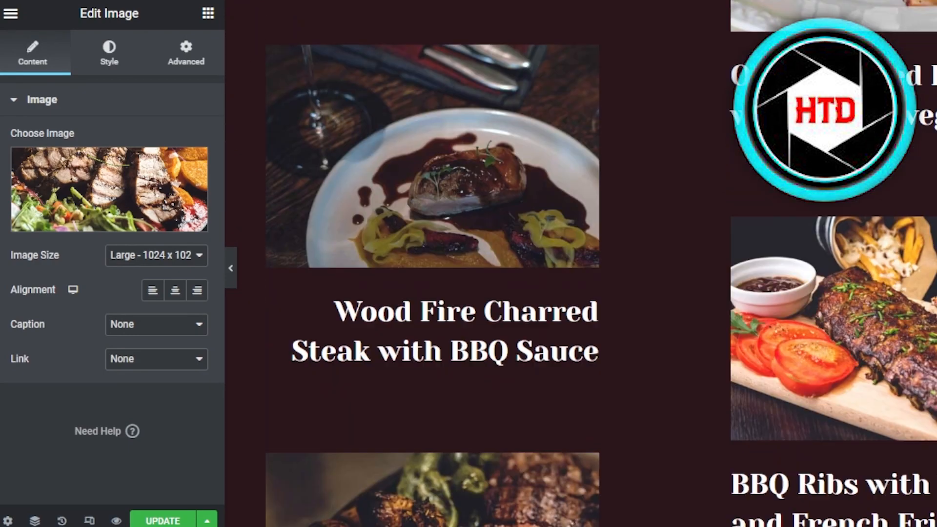
scroll(581, 264, "up", 10)
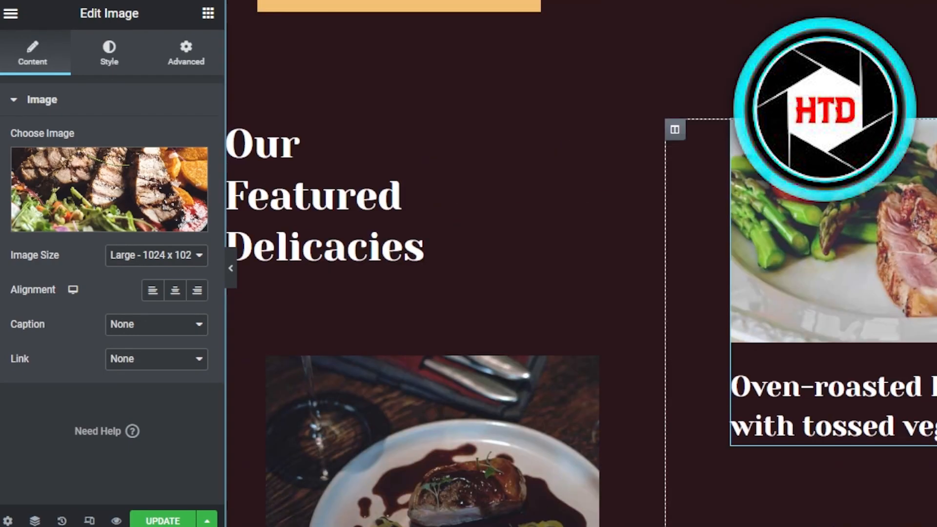
left_click(921, 220)
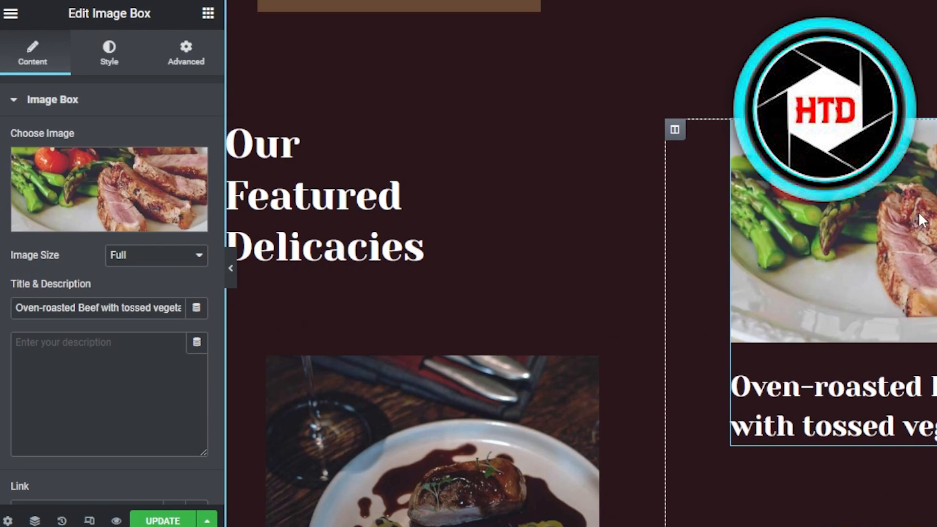
left_click(113, 220)
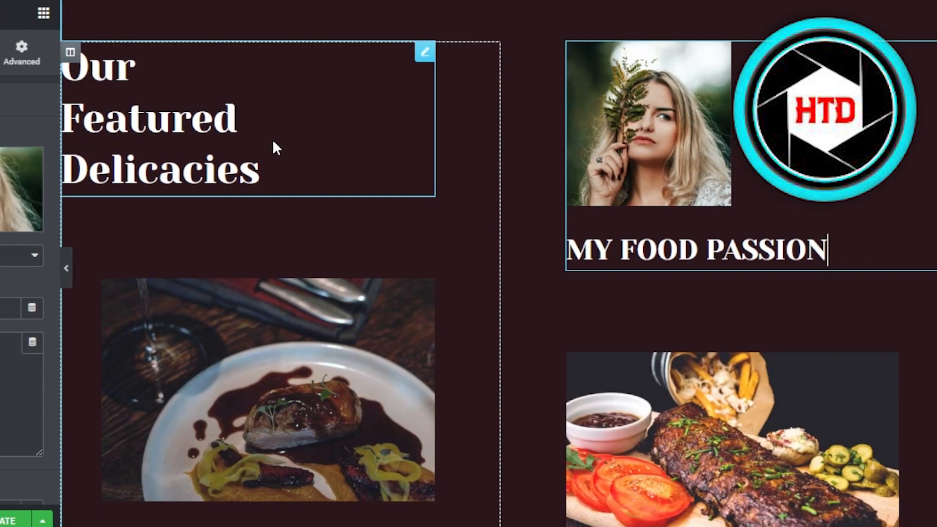
Step: Replace the "Our Featured Delicacies" heading text with "delicious food"
left_click(266, 178)
key("BackSpace")
key("BackSpace")
key("BackSpace")
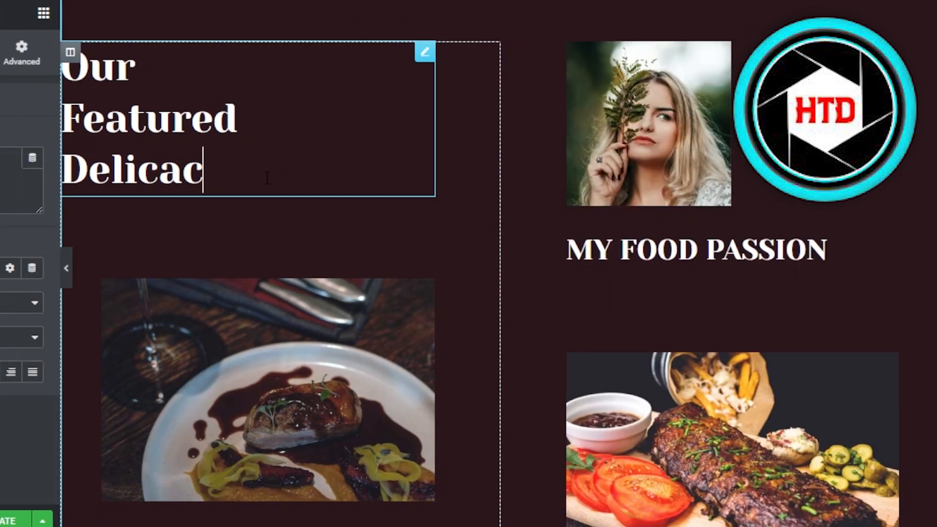
key("ctrl+a")
type("delicious food")
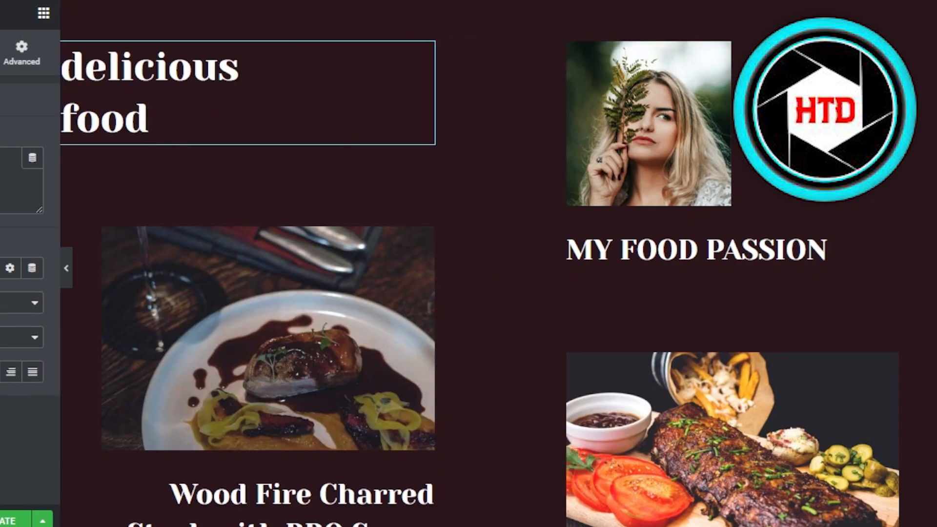
Step: Delete the empty section with the overhead restaurant background photo between the featured dishes and the "Loved by Many" testimonials
scroll(918, 240, "down", 8)
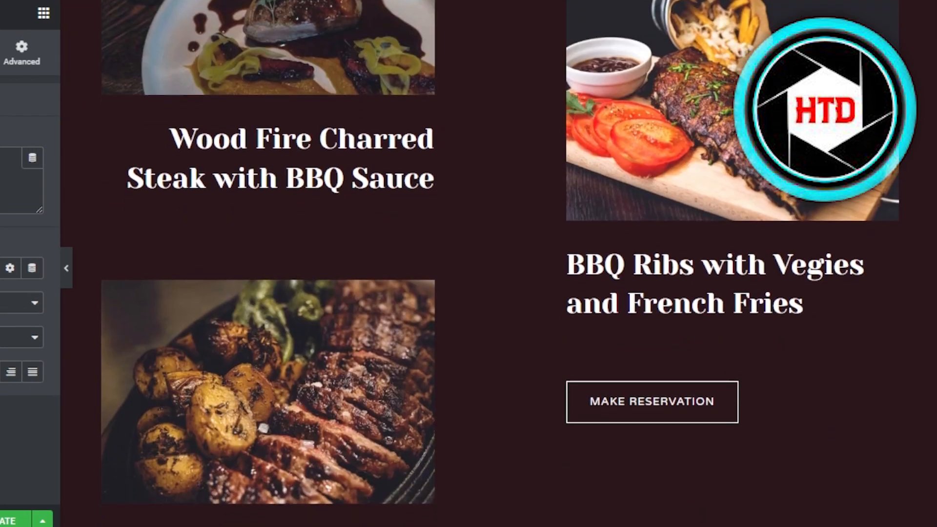
scroll(917, 240, "up", 8)
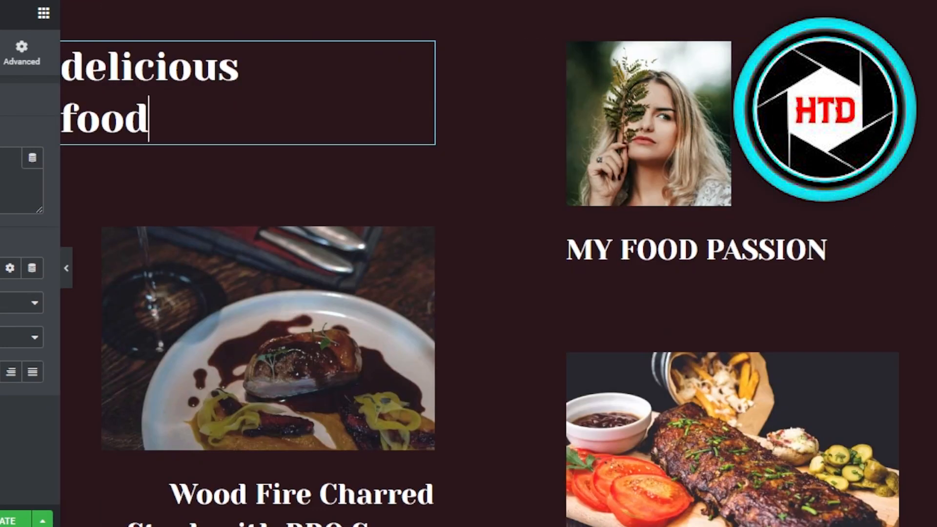
scroll(918, 239, "down", 10)
scroll(498, 263, "down", 3)
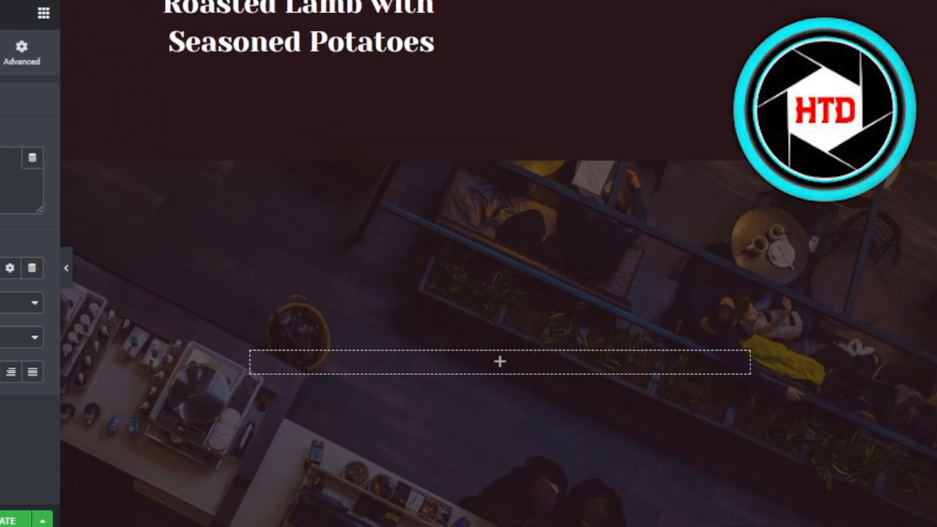
scroll(498, 264, "down", 10)
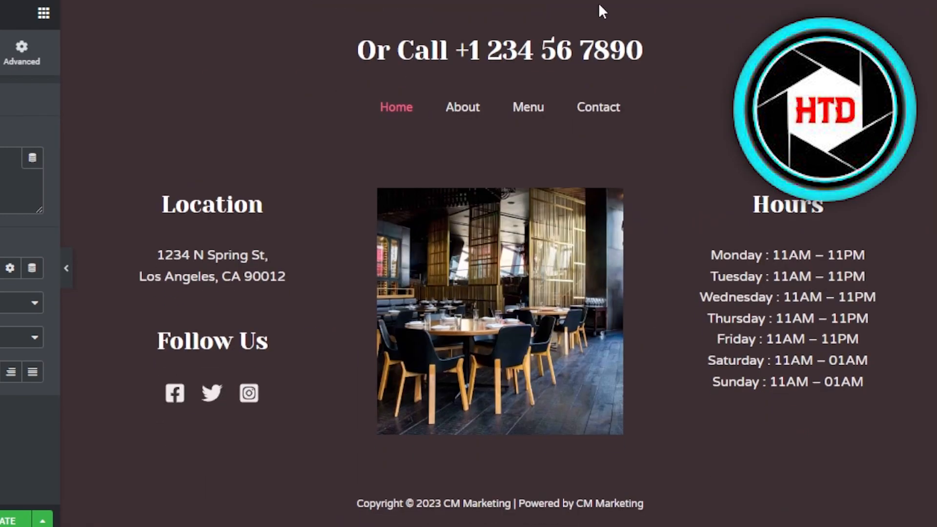
scroll(471, 121, "up", 15)
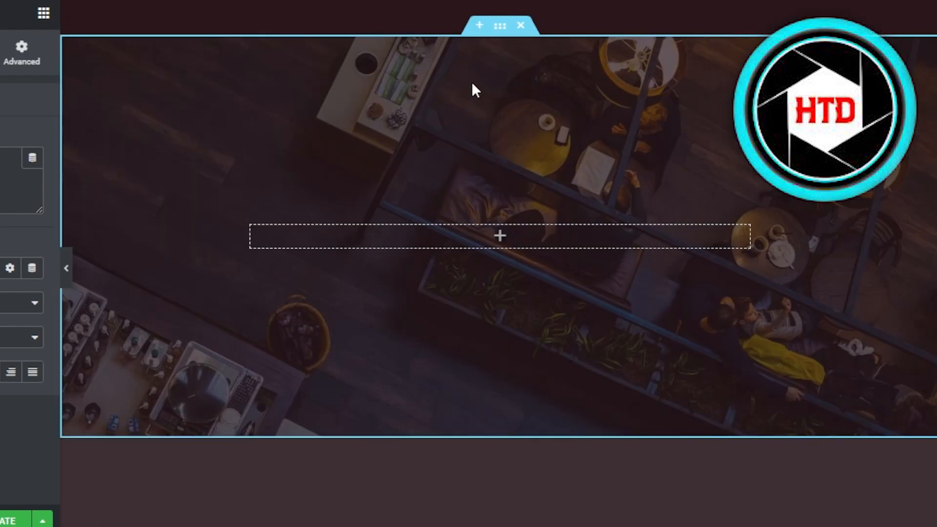
left_click(520, 26)
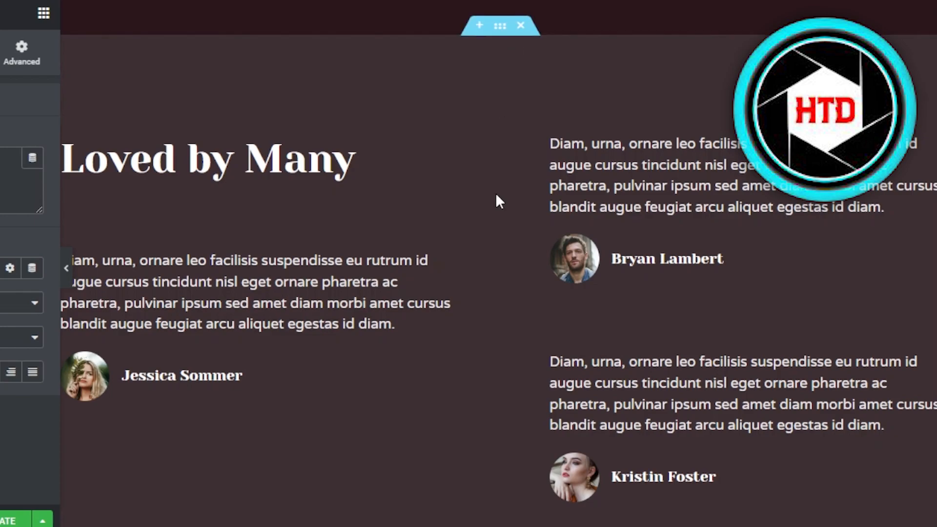
Step: Open the style settings of the Make Reservation button below the BBQ Ribs dish
scroll(498, 263, "up", 15)
scroll(497, 263, "down", 7)
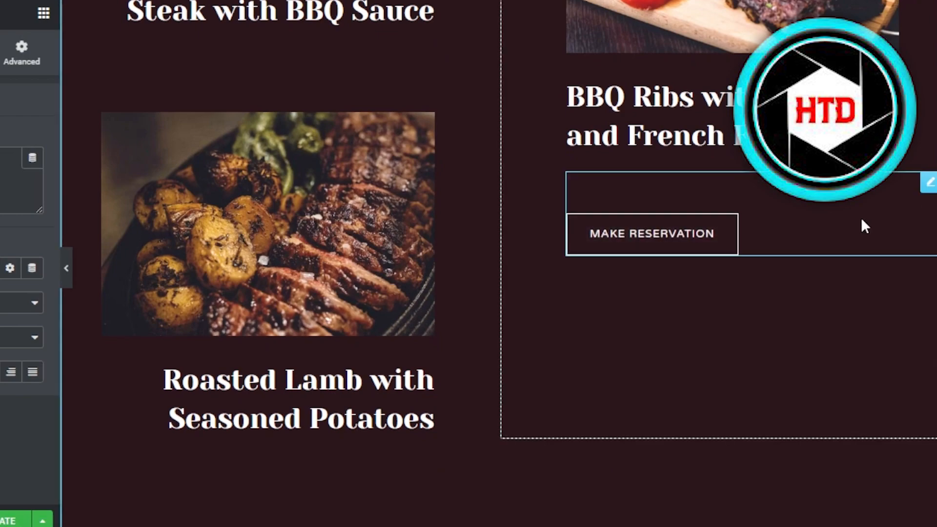
left_click(892, 208)
left_click_drag(893, 202, 736, 277)
left_click_drag(311, 347, 315, 118)
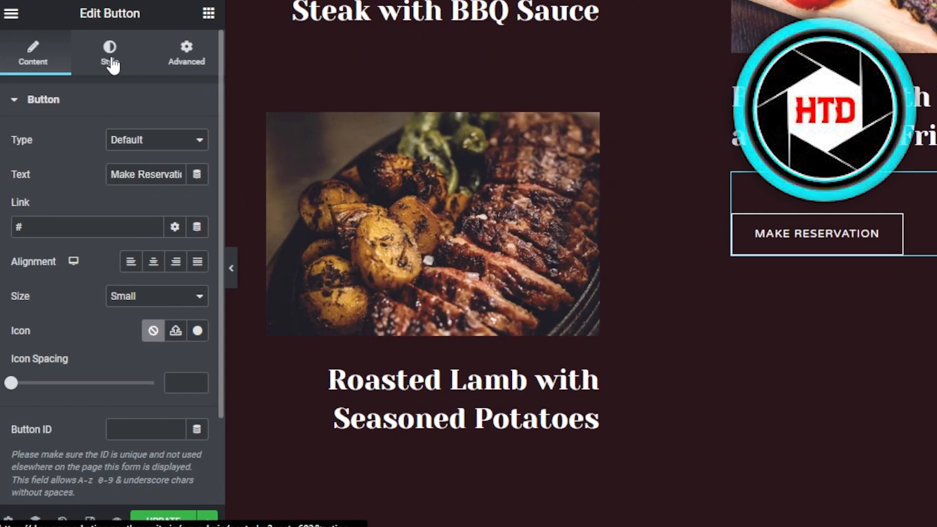
left_click(112, 62)
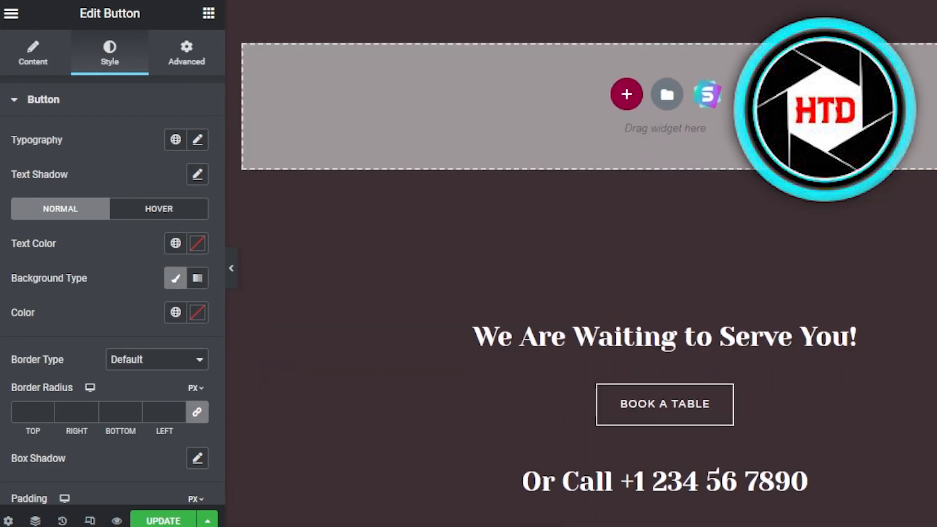
Step: Review the page back up to the FOODIES HUB hero section and the button's remaining style options down to Padding
scroll(580, 263, "up", 20)
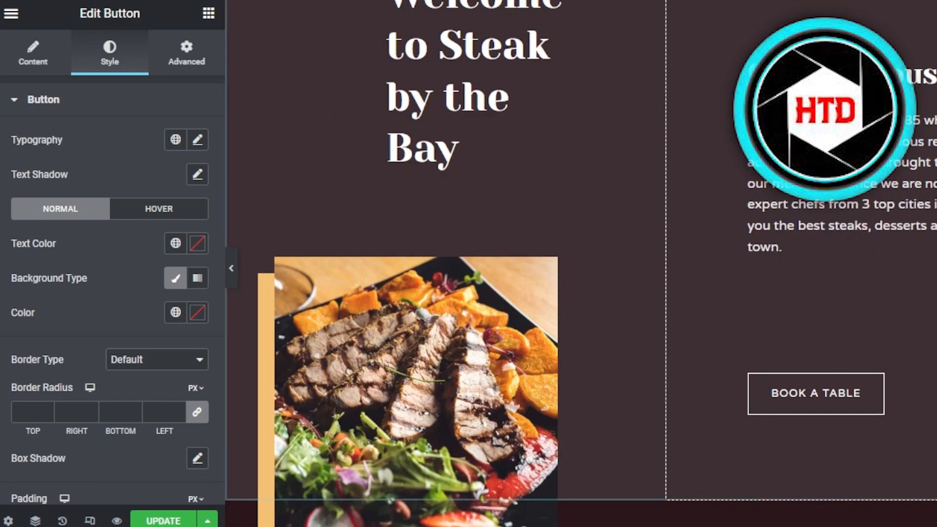
scroll(527, 104, "up", 10)
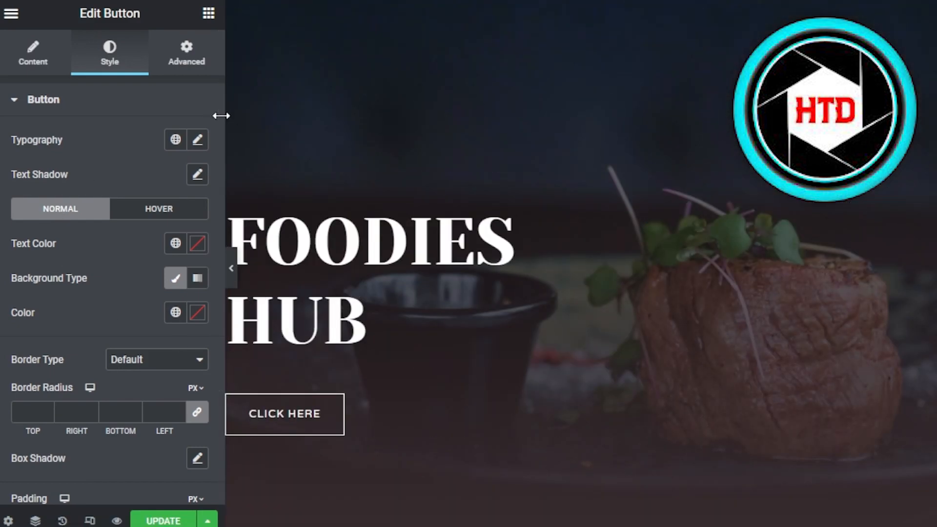
left_click_drag(218, 127, 226, 294)
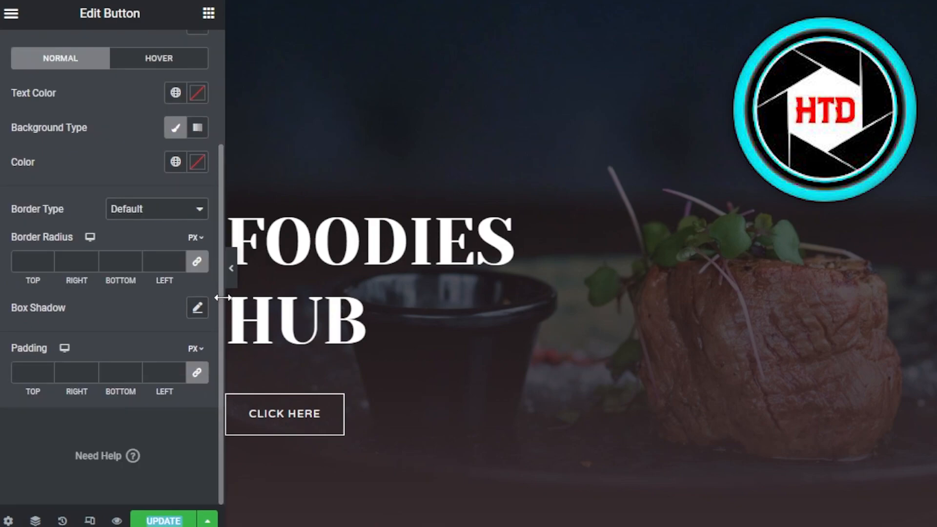